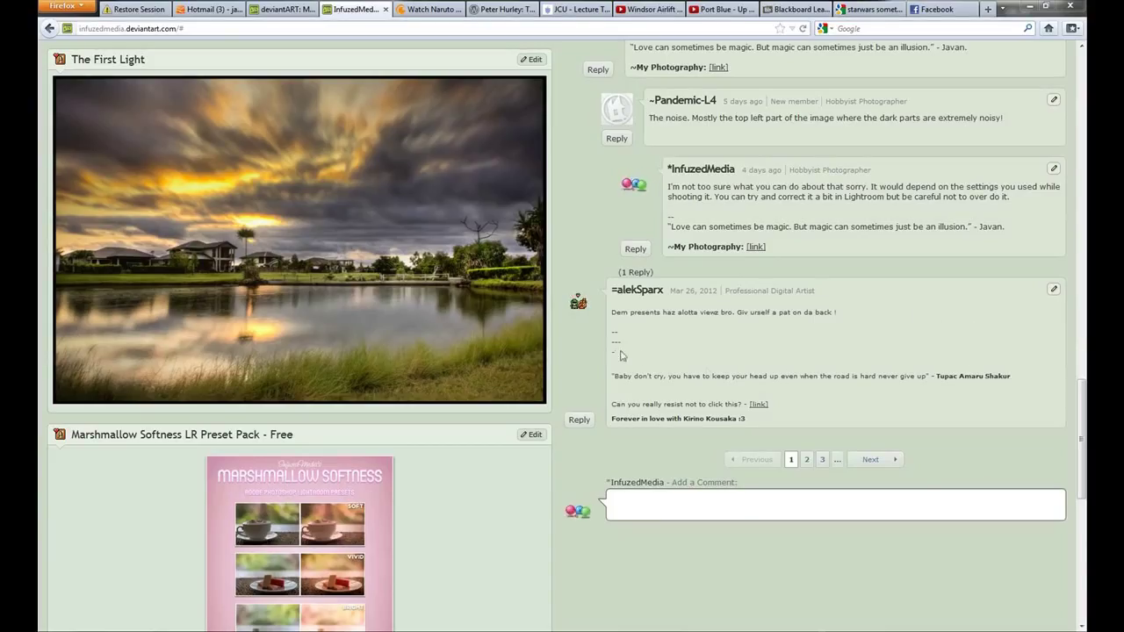
- Look over the featured photos on the profile page, back up to the recent deviations gallery
right_click(612, 267)
left_click(603, 253)
scroll(600, 254, "down", 3)
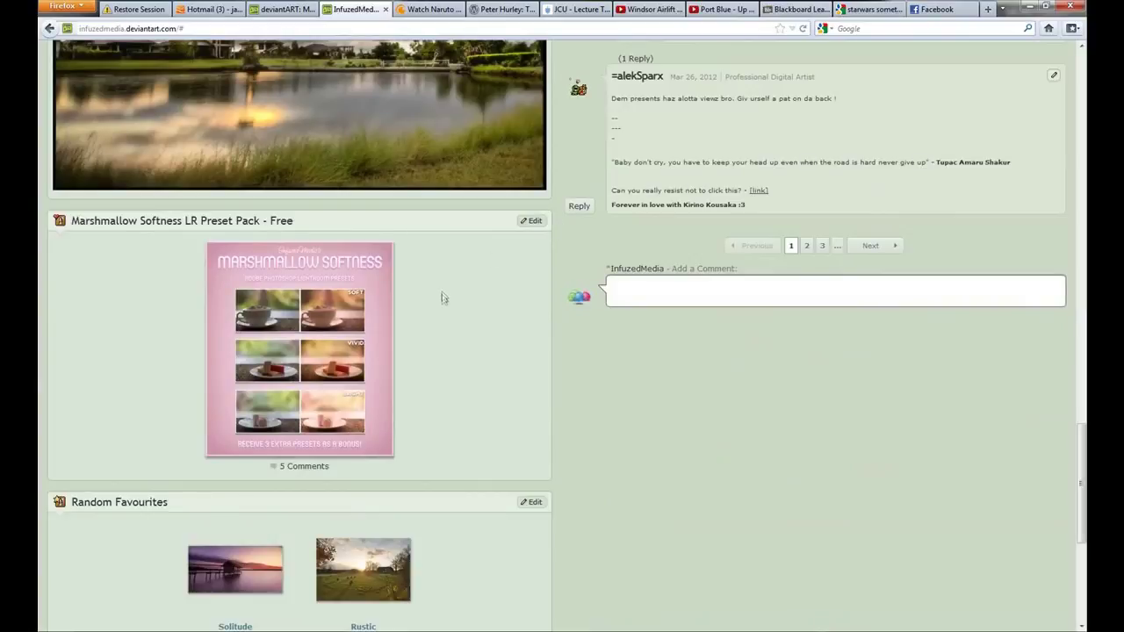
scroll(527, 312, "up", 3)
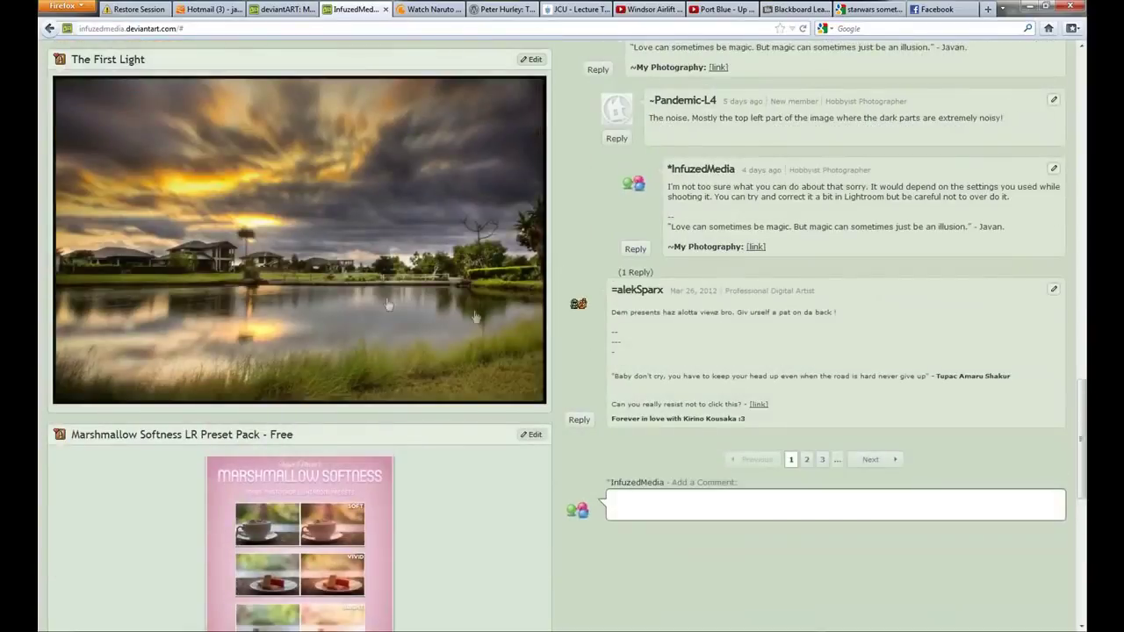
scroll(352, 184, "up", 10)
scroll(293, 276, "up", 5)
scroll(469, 374, "down", 2)
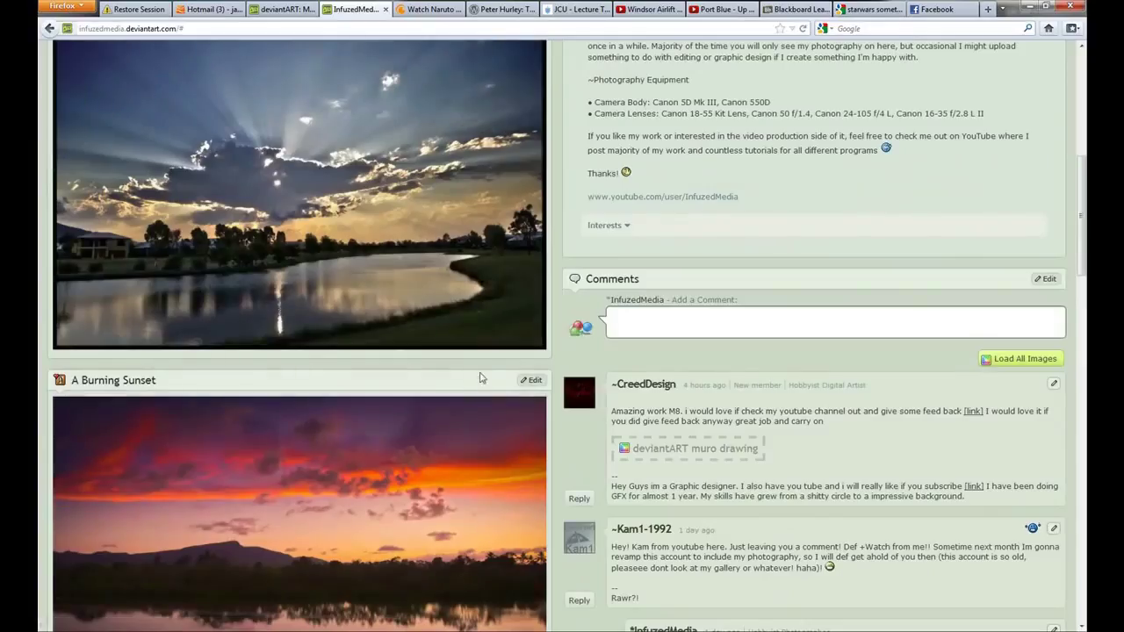
scroll(507, 329, "up", 1)
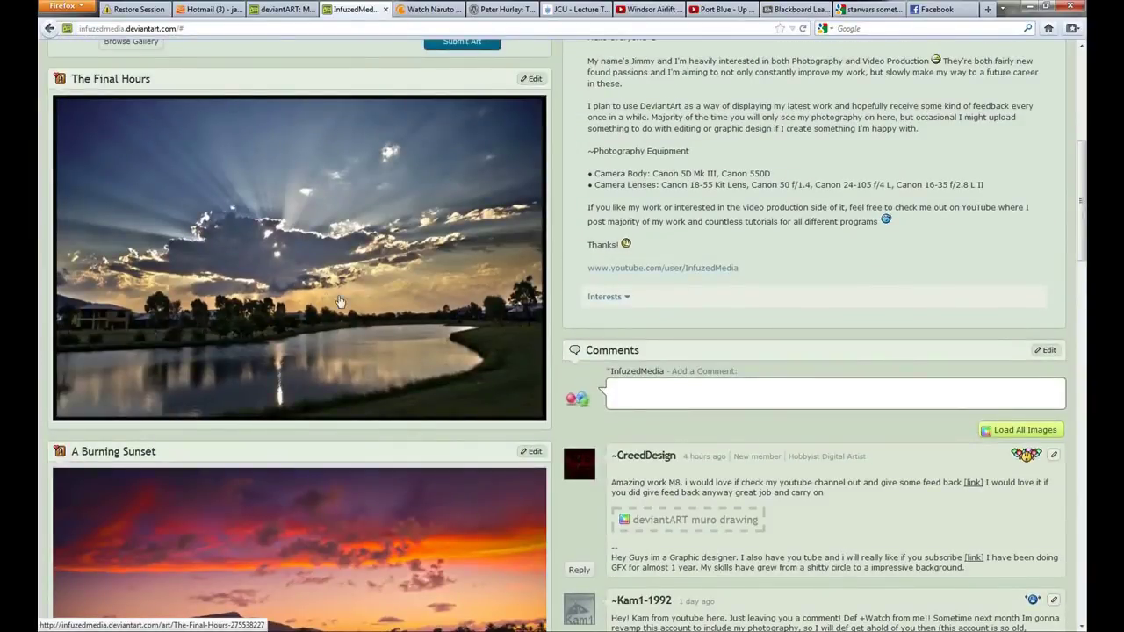
scroll(345, 304, "up", 3)
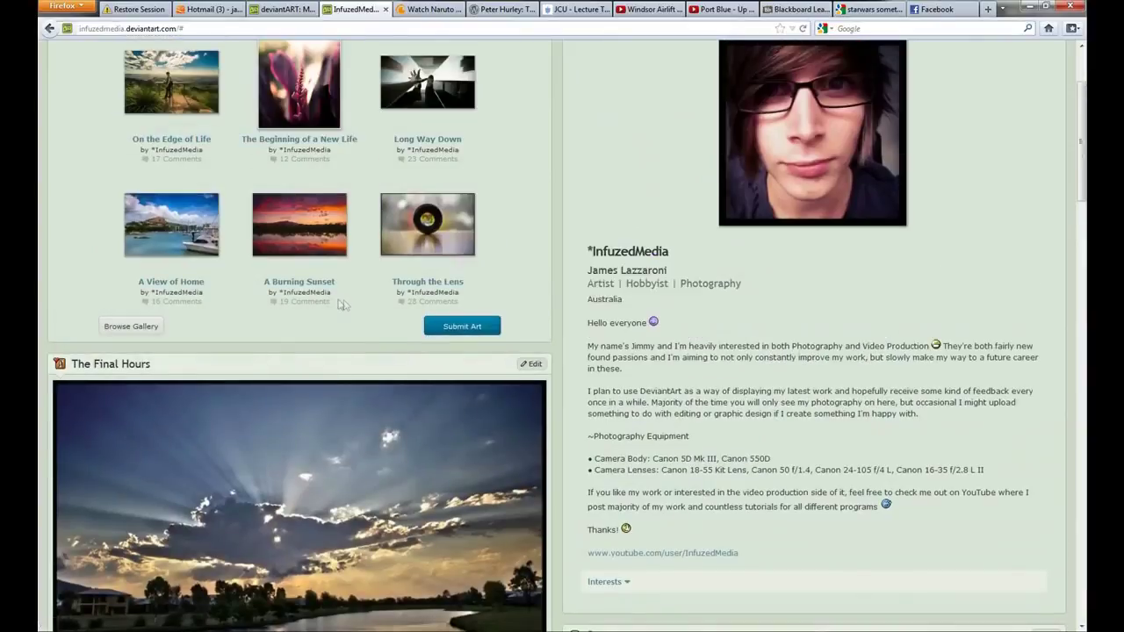
- View the gallery photos one after another from "On the Edge of Life" through to "A Burning Sunset"
left_click(172, 68)
left_click(226, 57)
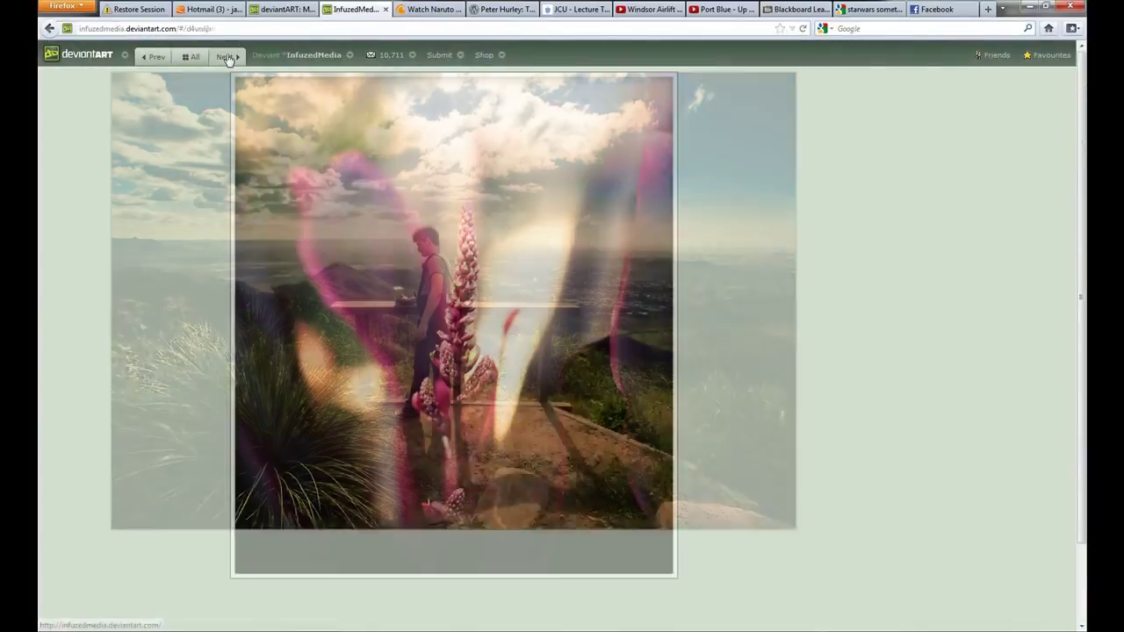
left_click(226, 57)
left_click(226, 57)
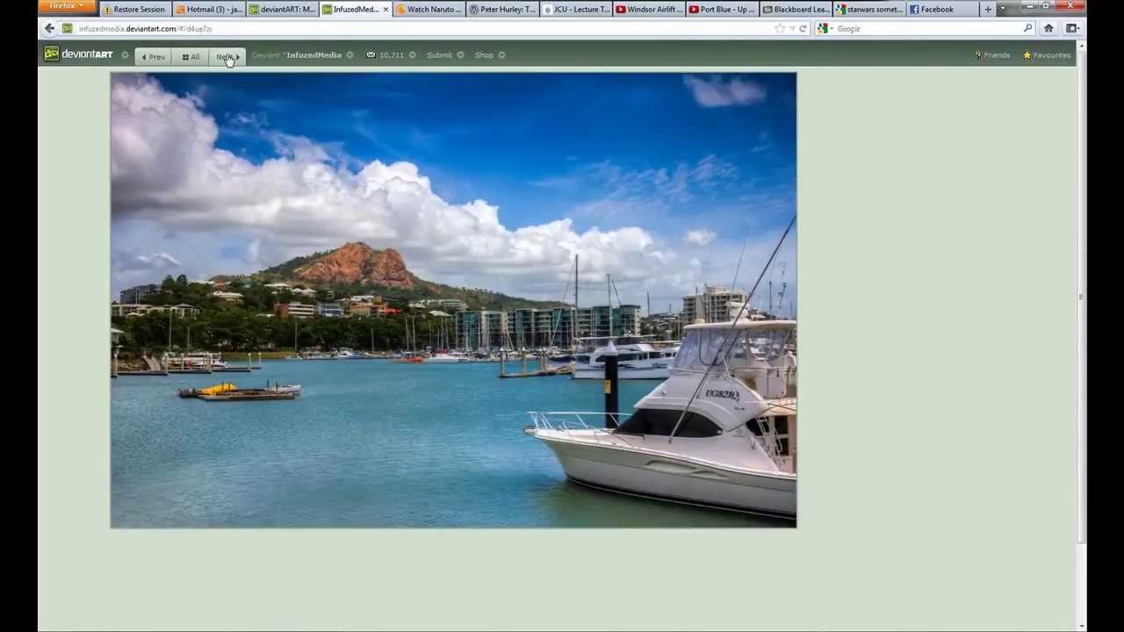
left_click(226, 57)
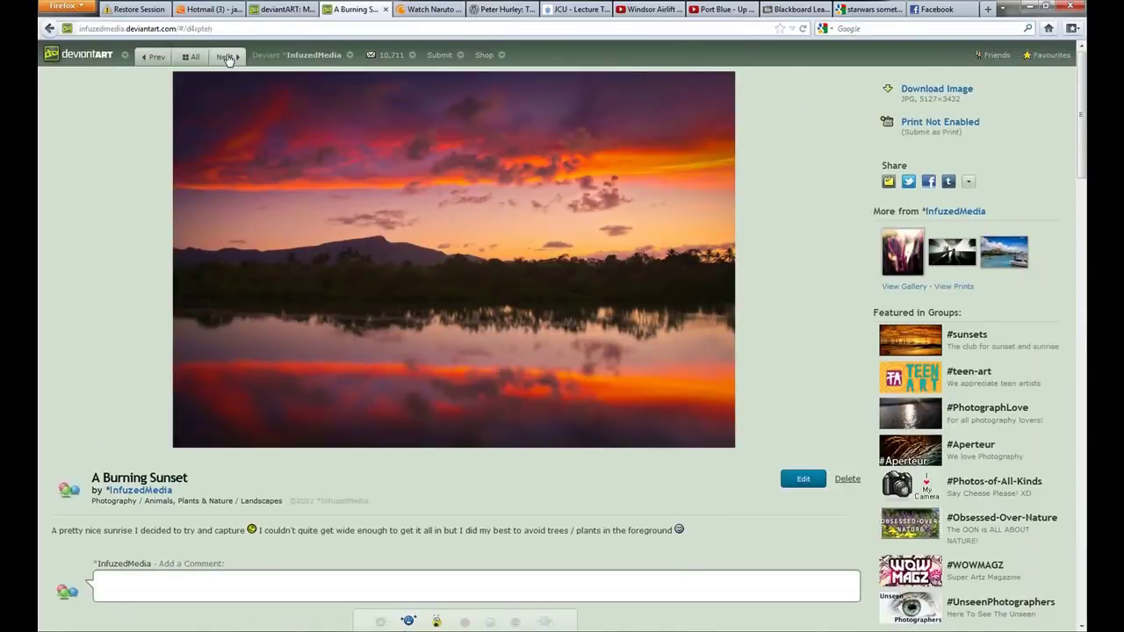
- Examine the camera data of "A Burning Sunset", including aperture, focal length and ISO, and move on to the next photo
scroll(322, 141, "down", 5)
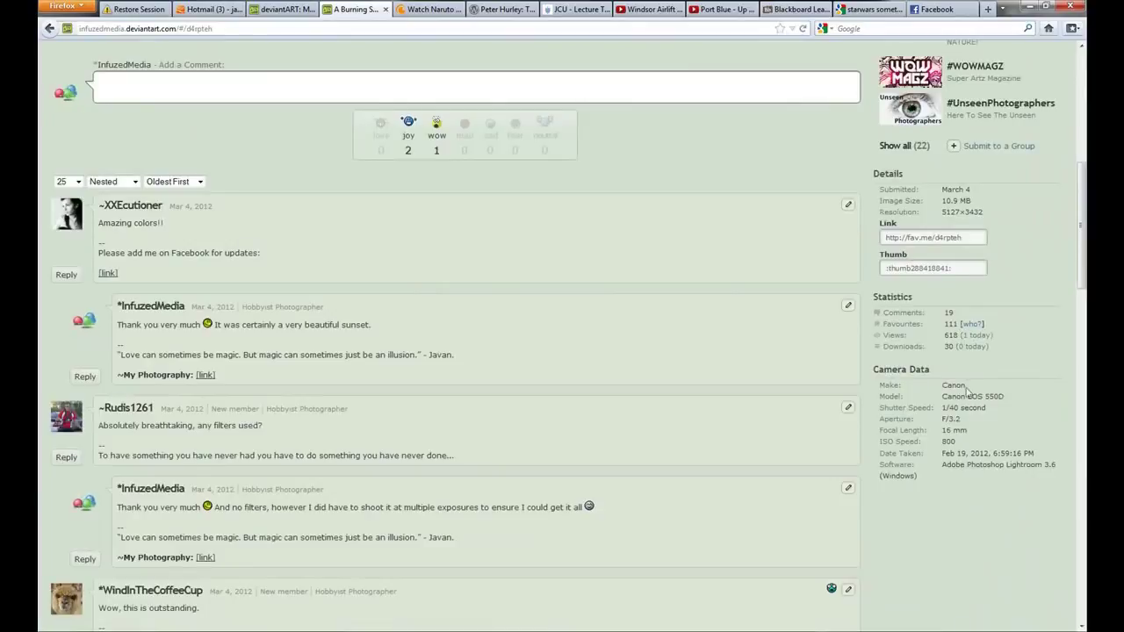
left_click_drag(985, 374, 1010, 453)
left_click(959, 443)
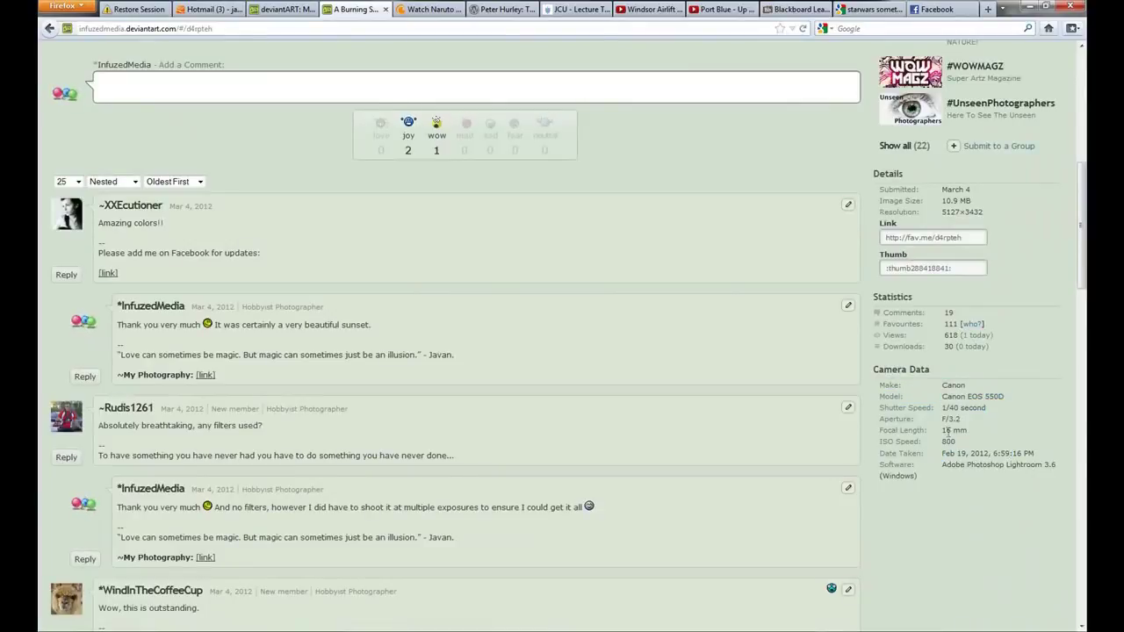
scroll(203, 230, "up", 5)
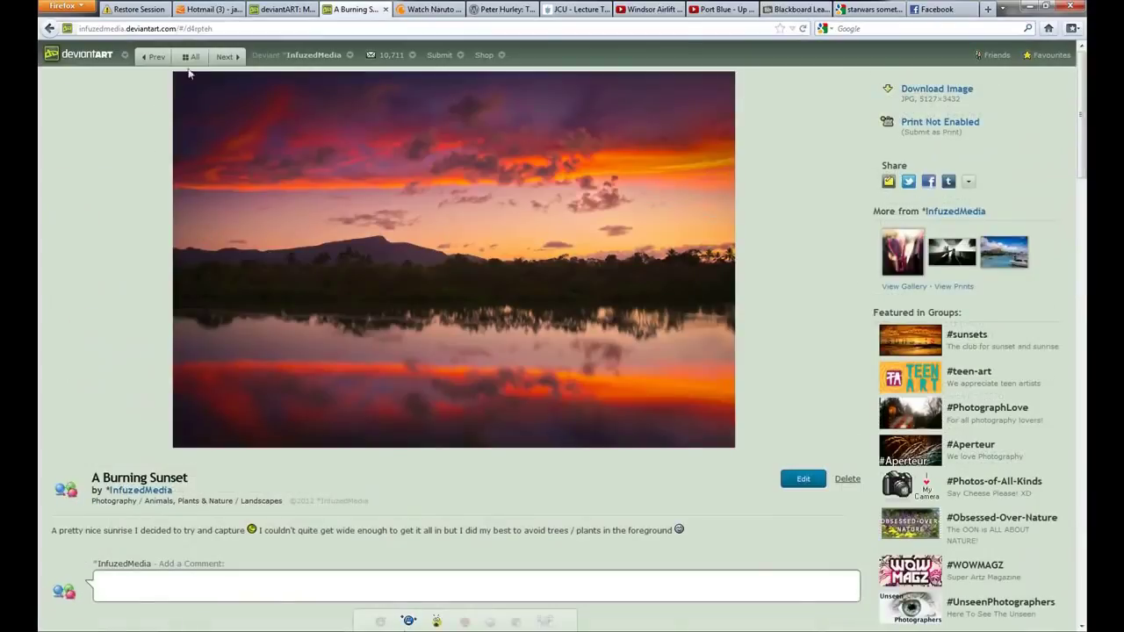
left_click(225, 57)
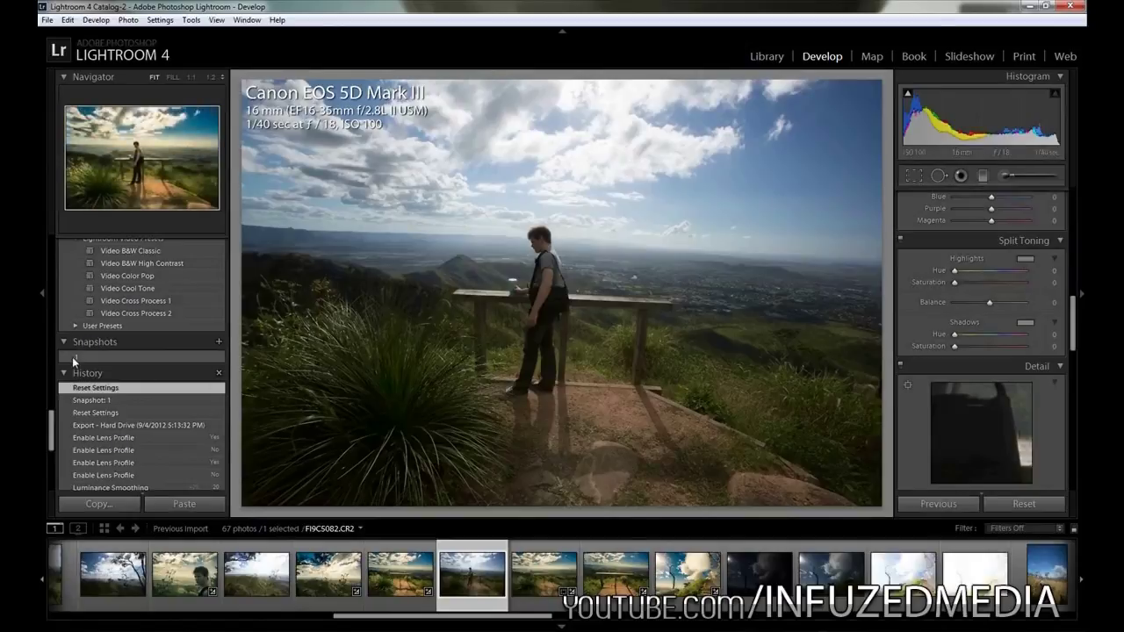
- Compare the edited Snapshot 1 with the unedited photo several times, finishing with all develop settings reset
left_click(75, 358)
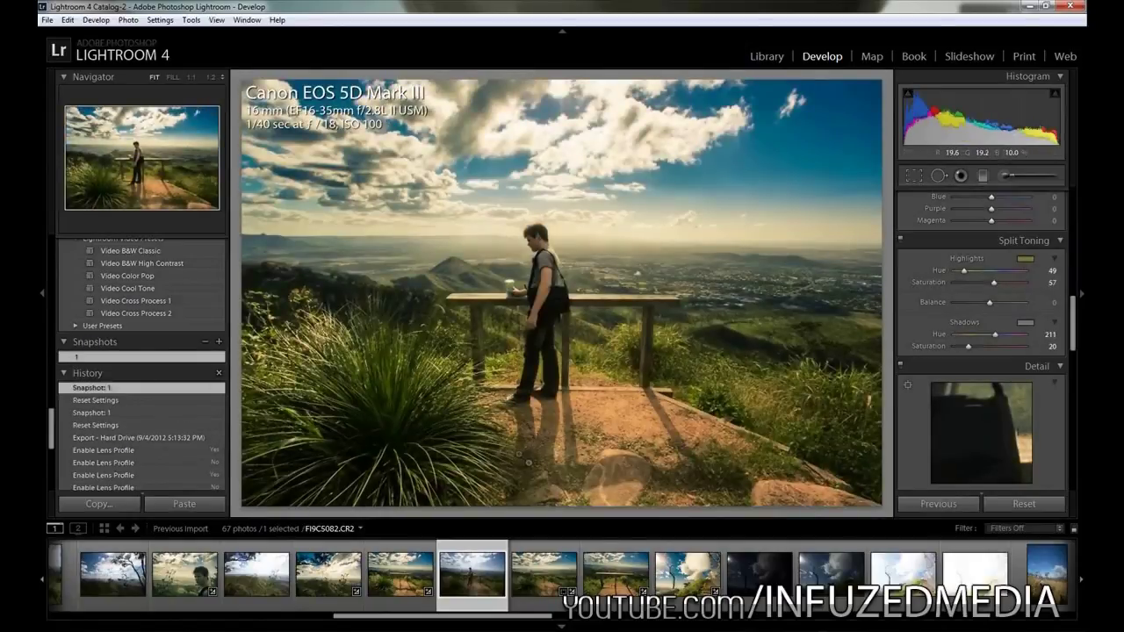
left_click(1011, 508)
left_click(109, 357)
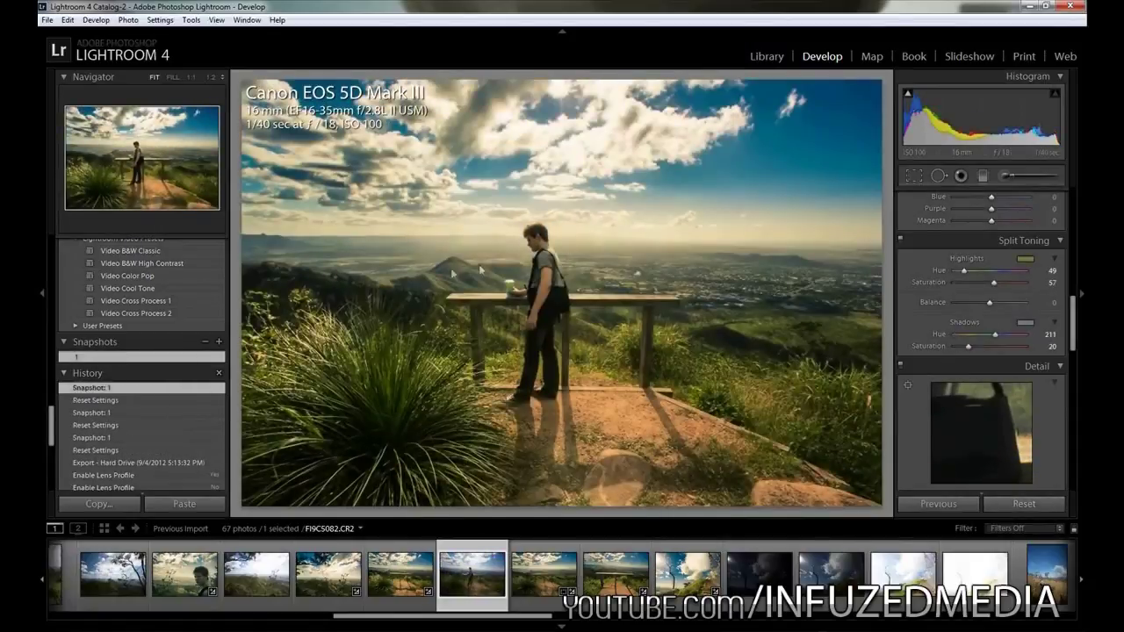
left_click(1009, 506)
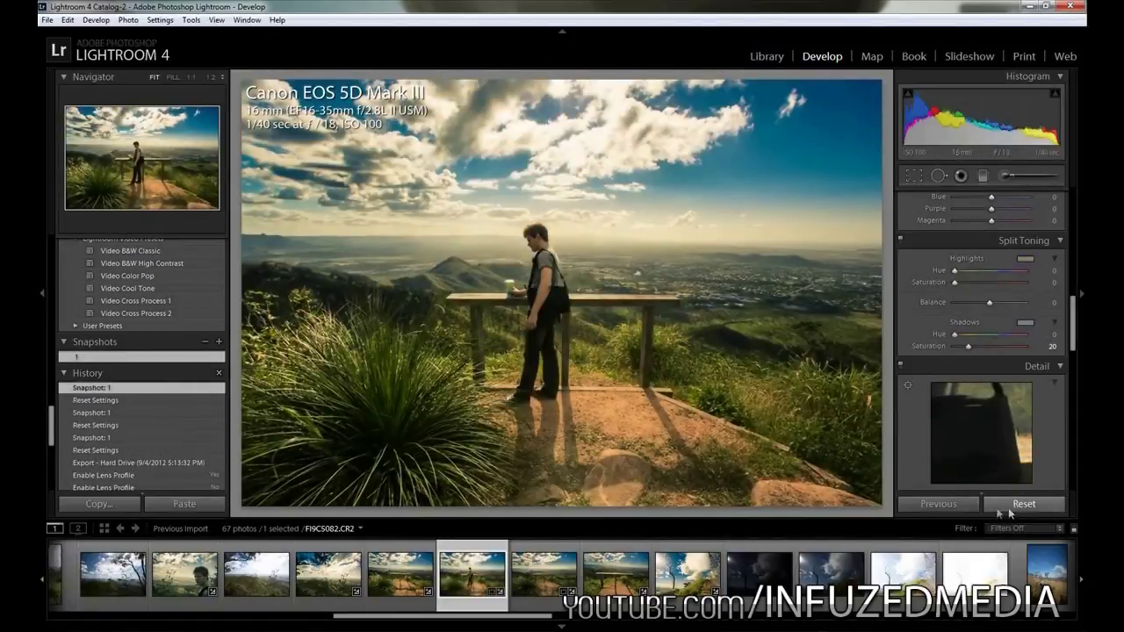
left_click(114, 357)
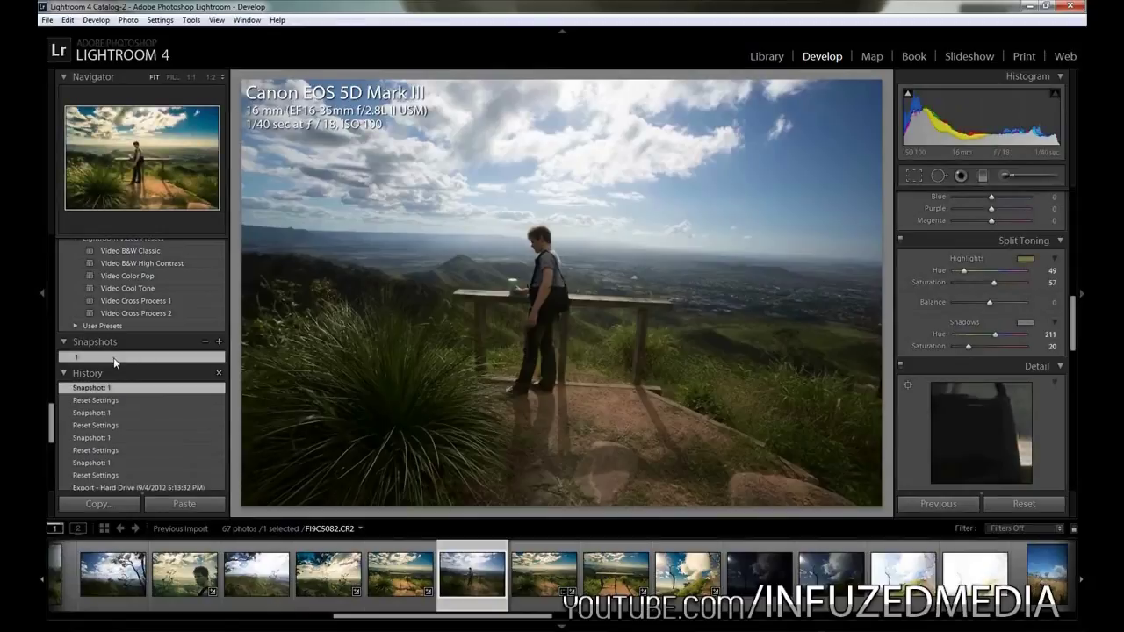
left_click(1024, 504)
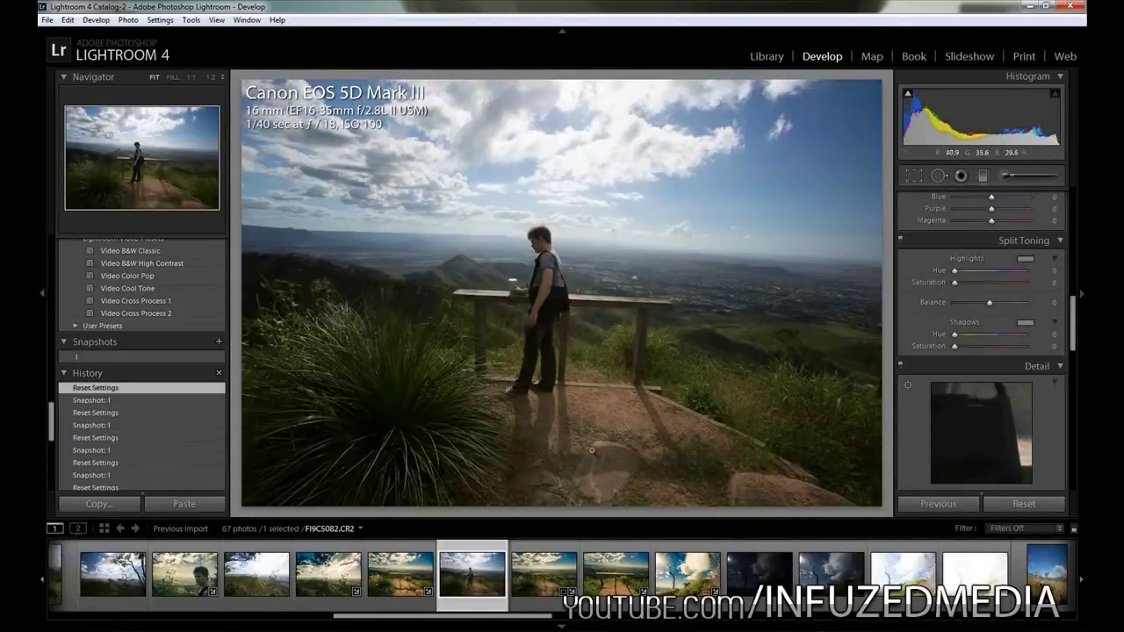
- Straighten the photo by drawing a level line along the horizon across its full width and apply the crop
scroll(937, 377, "up", 10)
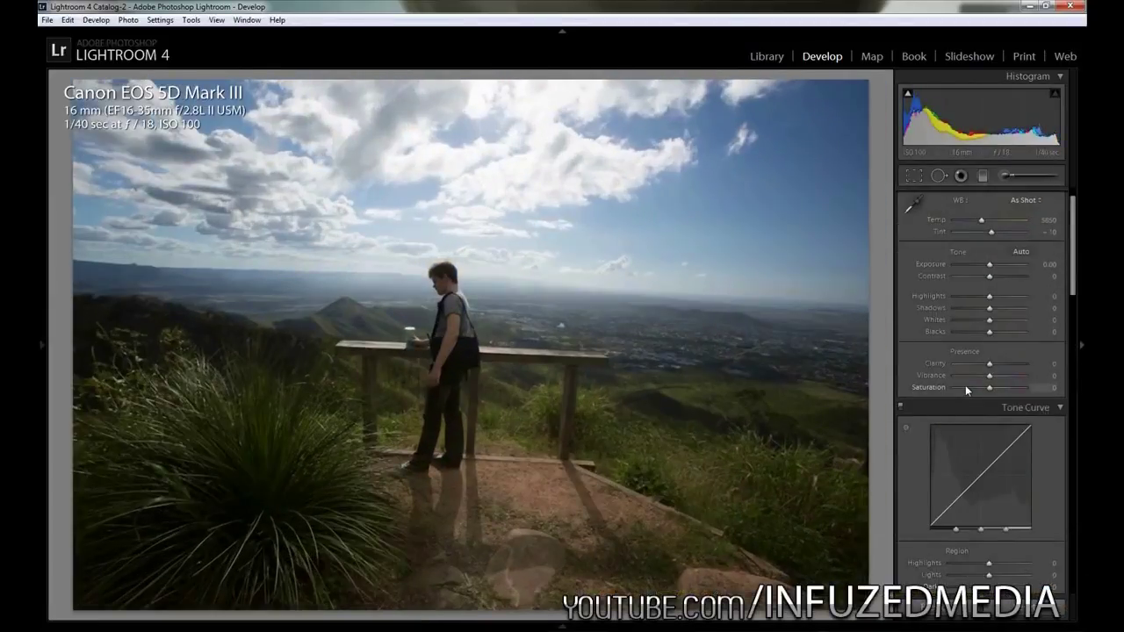
scroll(930, 322, "up", 2)
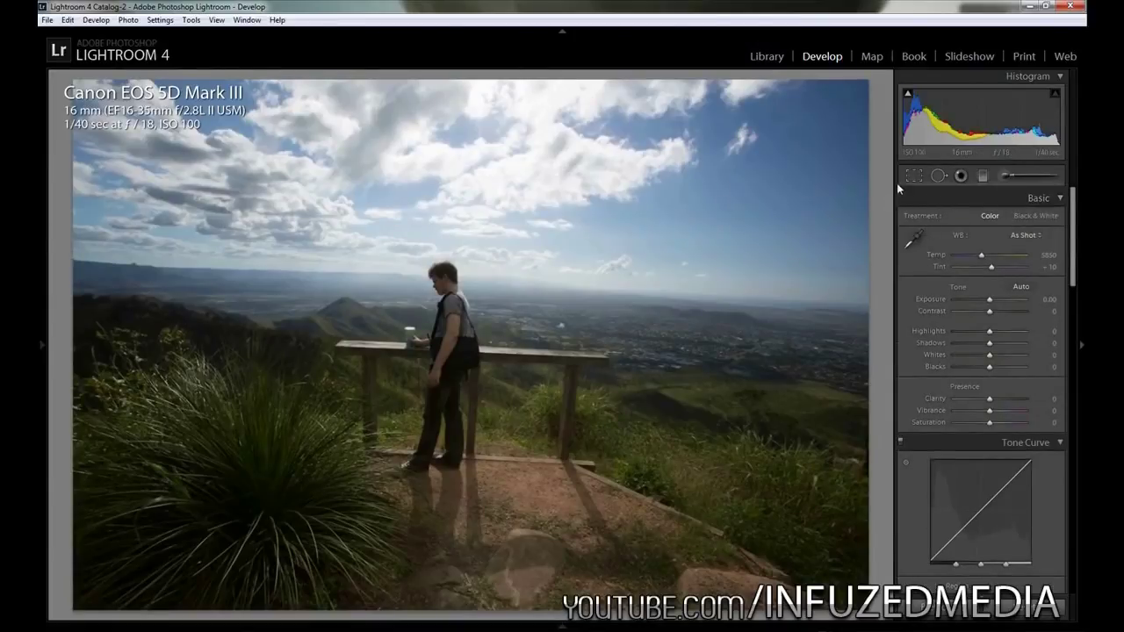
left_click(562, 32)
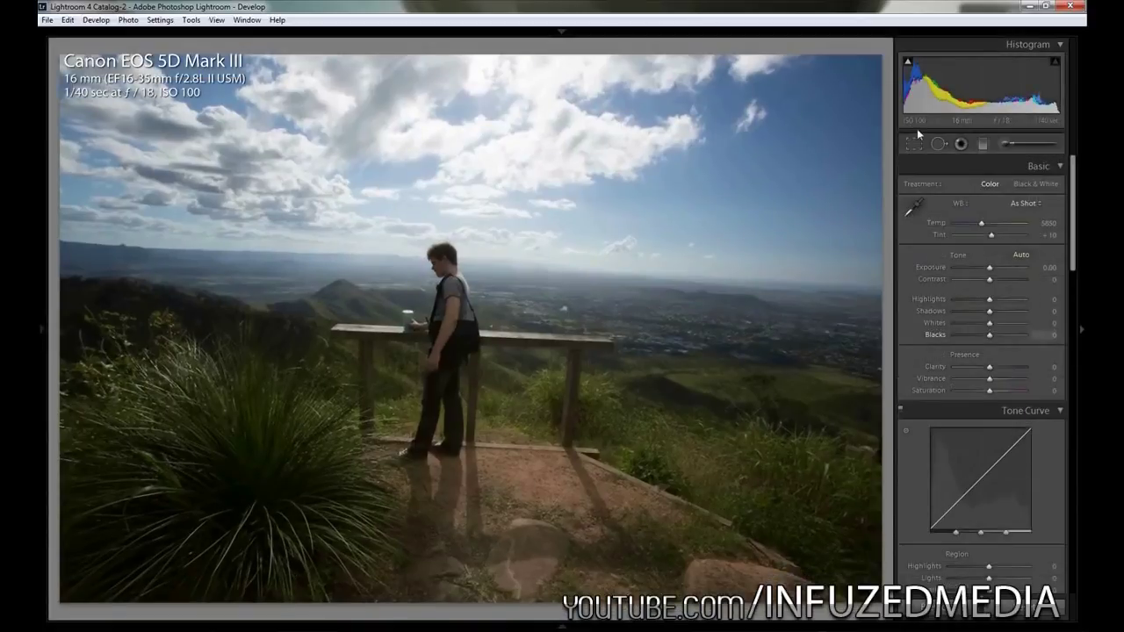
left_click(914, 145)
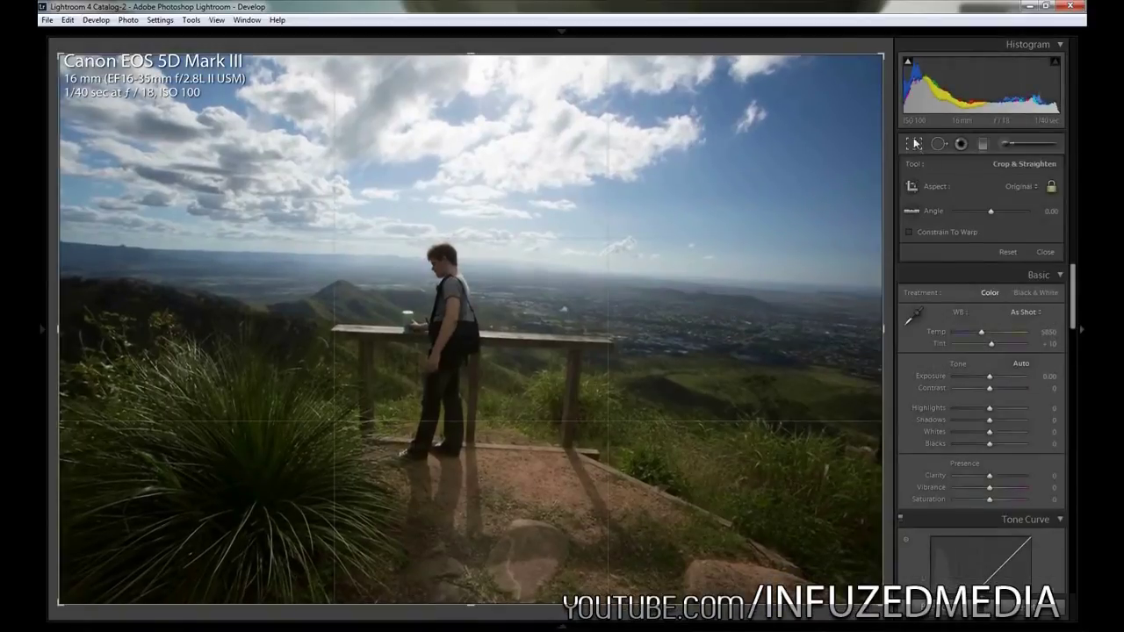
left_click(912, 213)
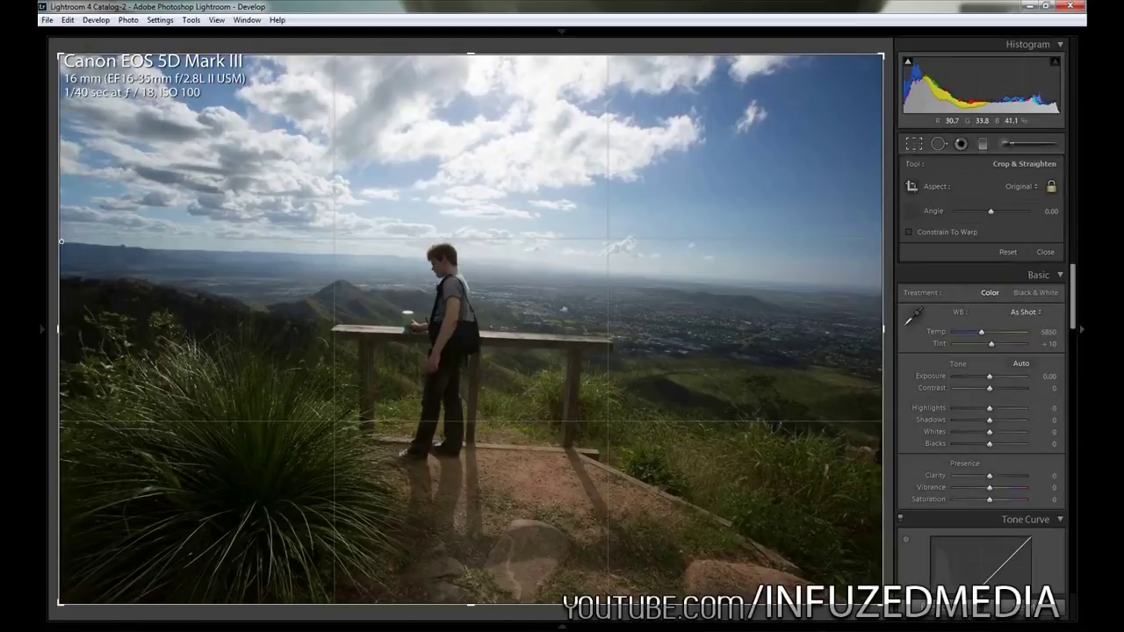
left_click_drag(63, 240, 891, 273)
key("Return")
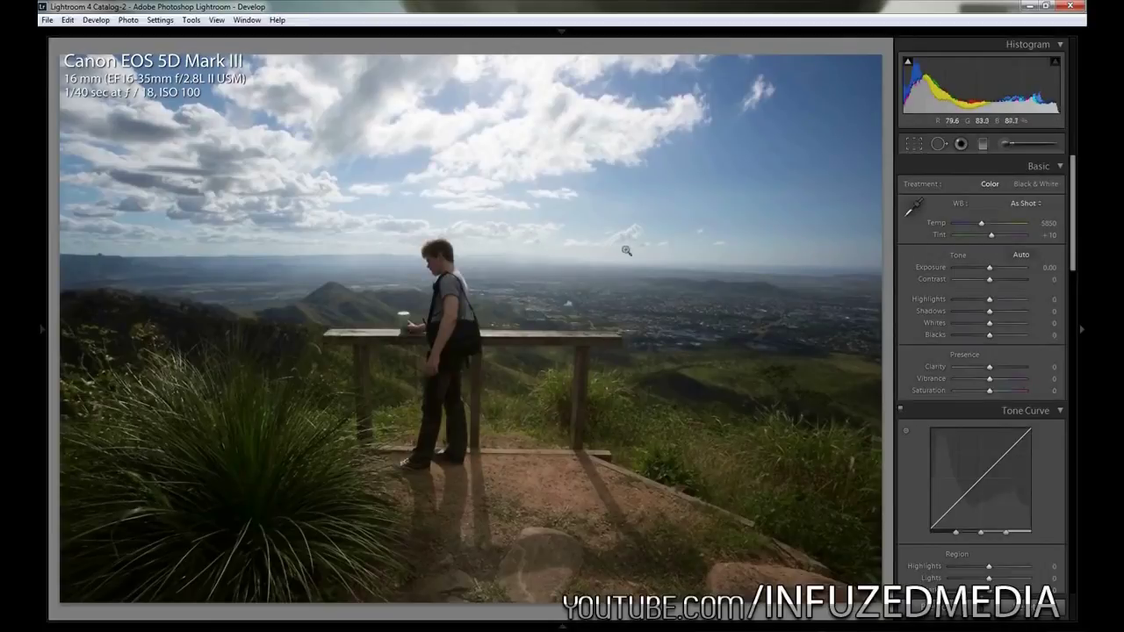
- Set the white balance to Auto, Exposure to +0.20 and Contrast to +25
left_click(1035, 207)
left_click(966, 231)
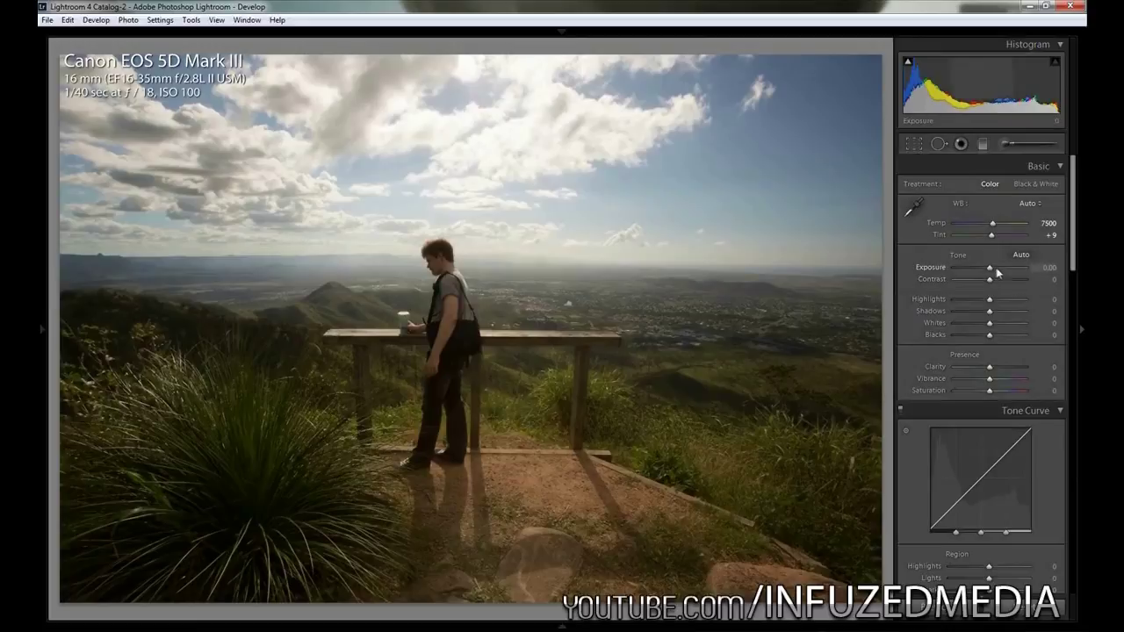
scroll(997, 267, "up", 2)
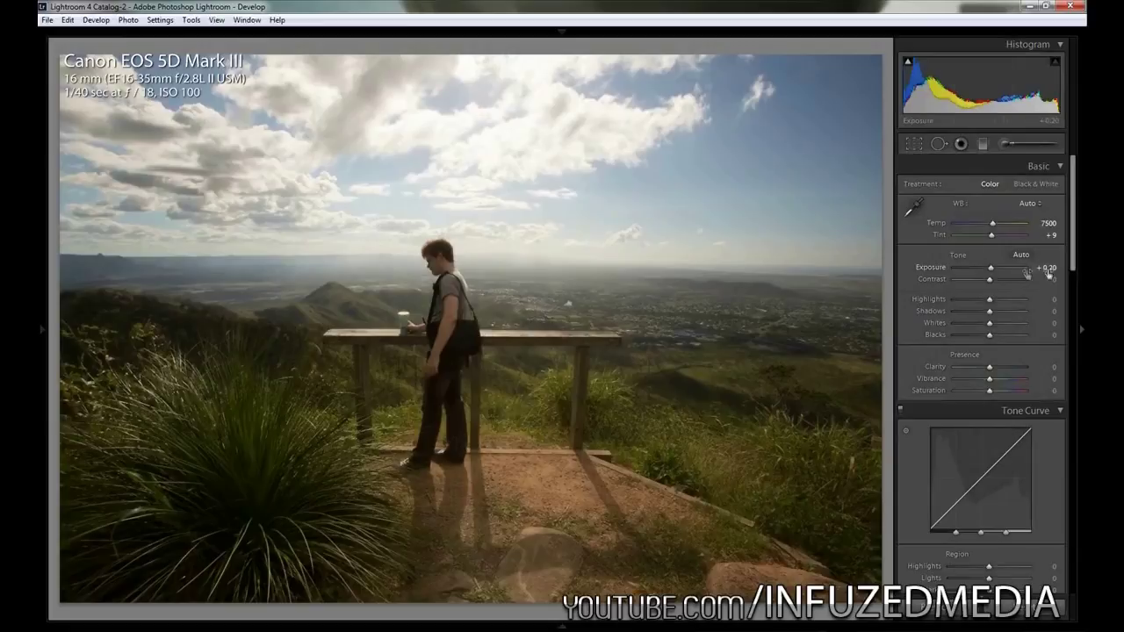
left_click(1001, 278)
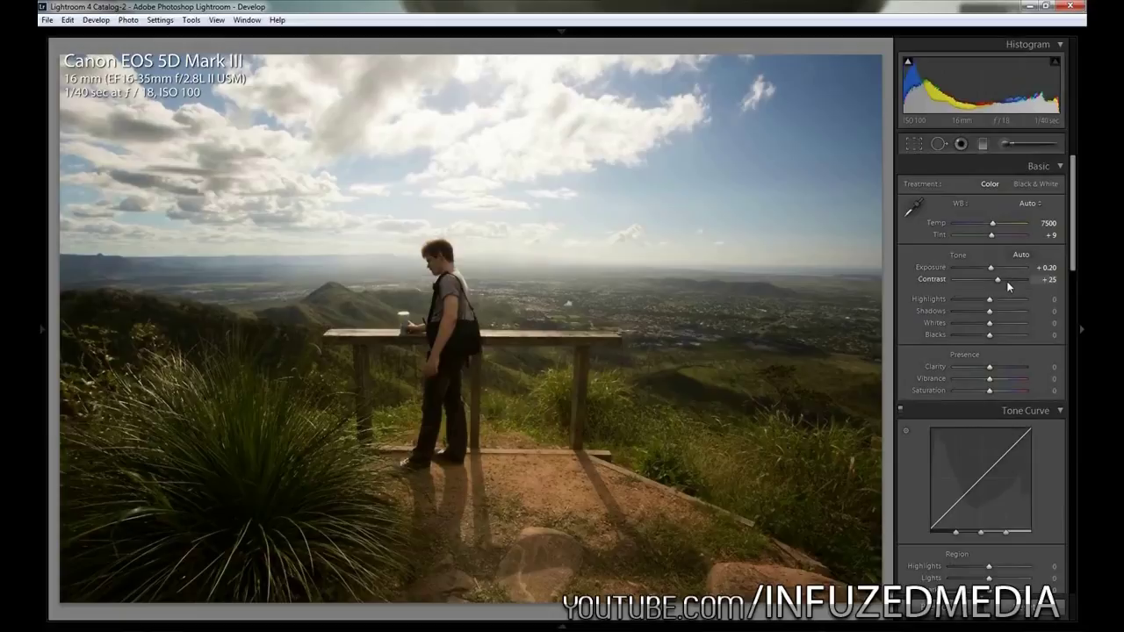
- Adjust the tone to Highlights +5, Shadows +40 and Blacks +20
key("Up")
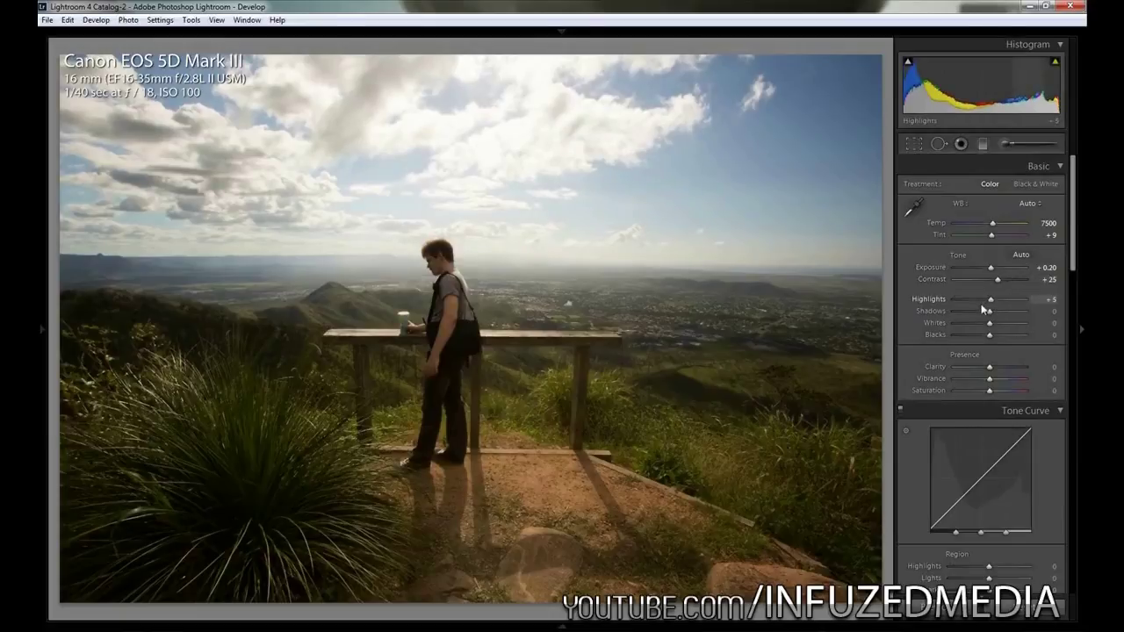
left_click_drag(996, 312, 1020, 312)
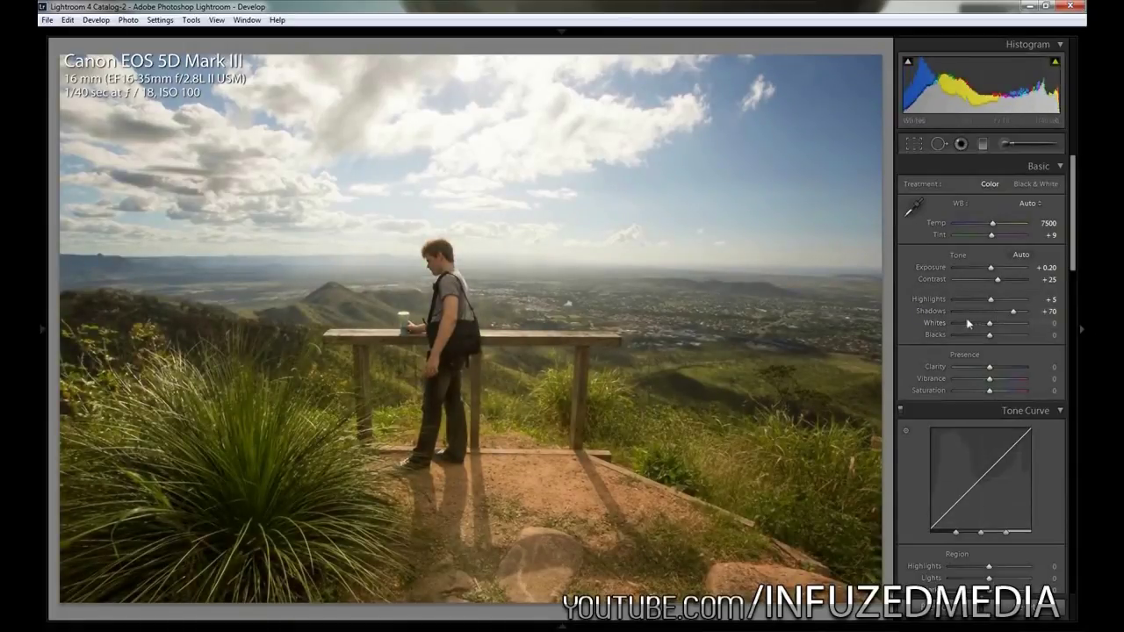
left_click_drag(1014, 312, 1005, 312)
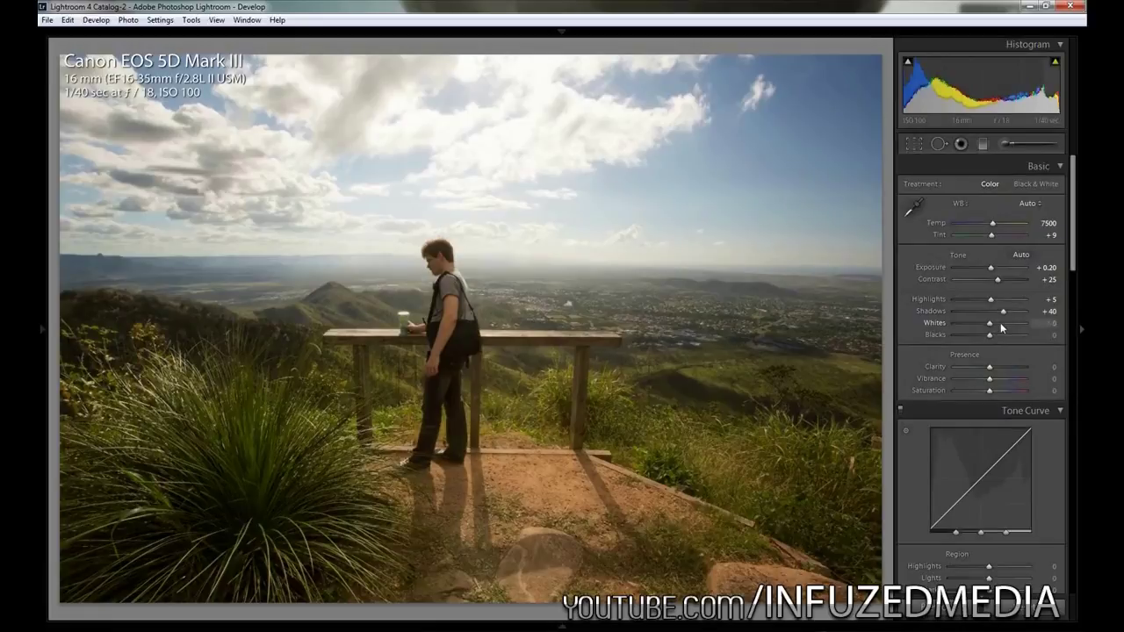
left_click(996, 341)
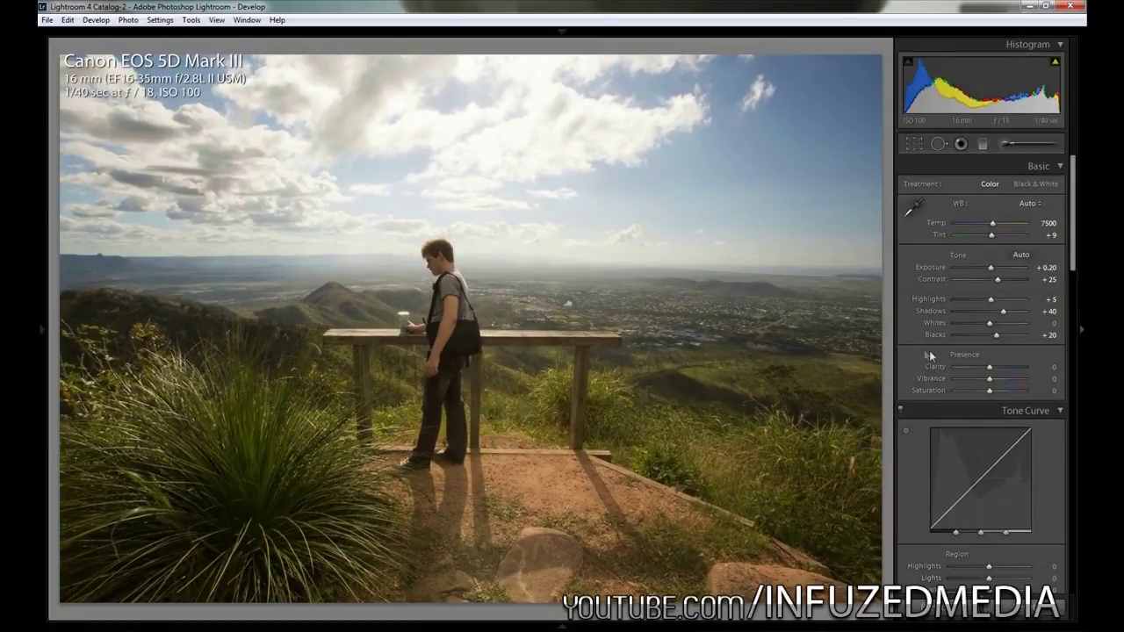
- Set Clarity to +40, Vibrance to +20 and Saturation to -10, comparing the result with the reset photo
left_click_drag(989, 366, 1004, 367)
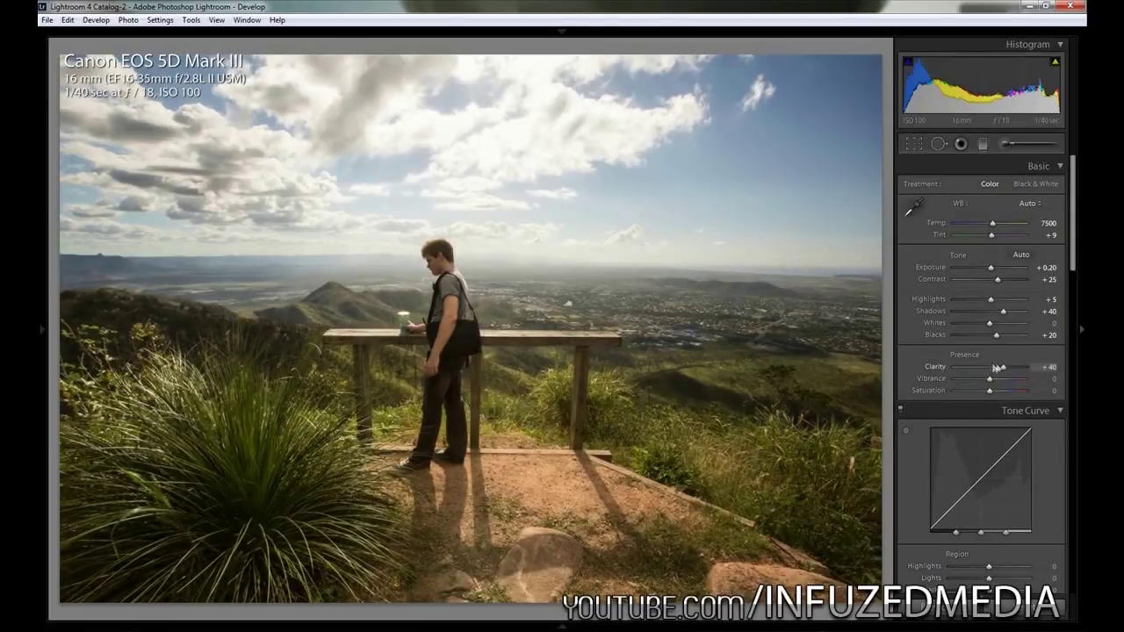
double_click(936, 367)
key("ctrl+z")
left_click_drag(994, 384, 986, 390)
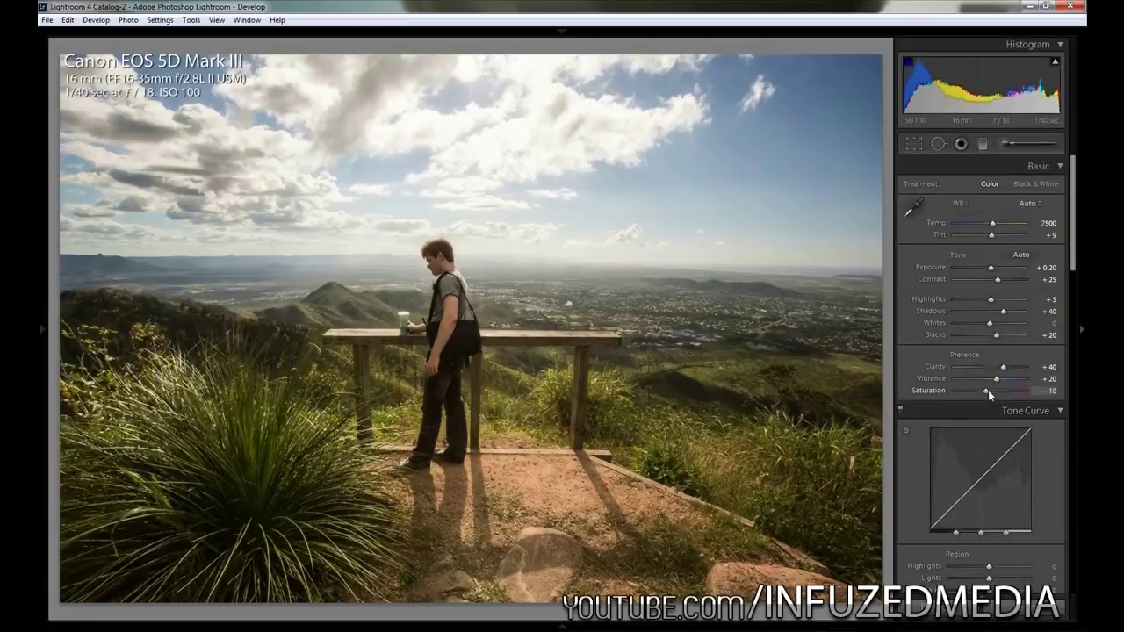
left_click(1043, 614)
key("ctrl+z")
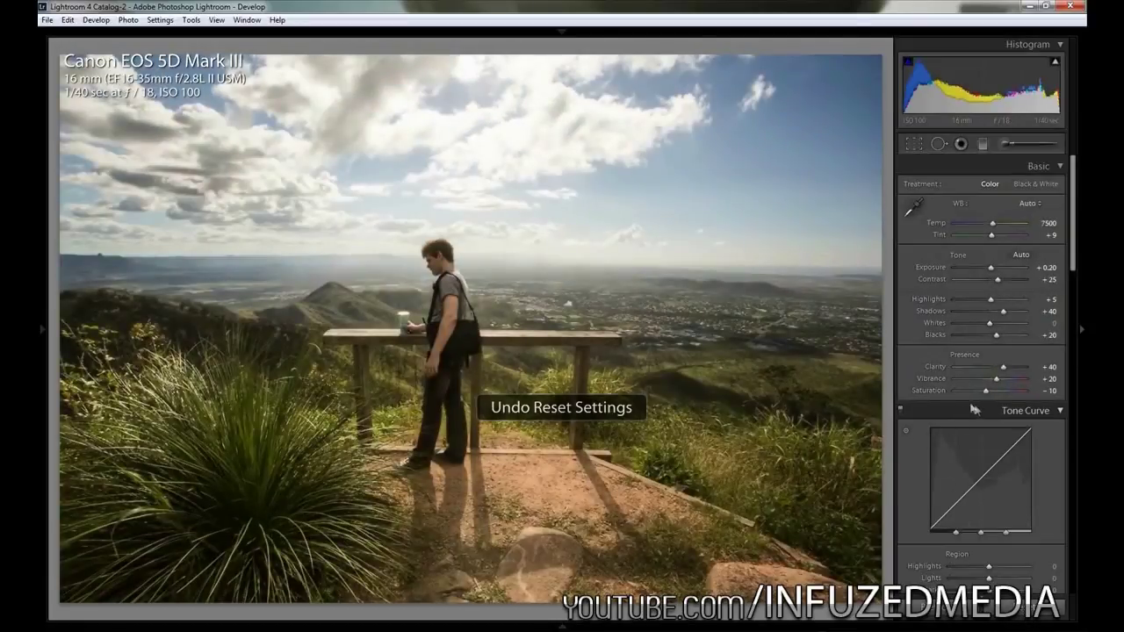
- Lower the Lights, Darks and Shadows regions of the tone curve to -10 each
scroll(950, 395, "down", 3)
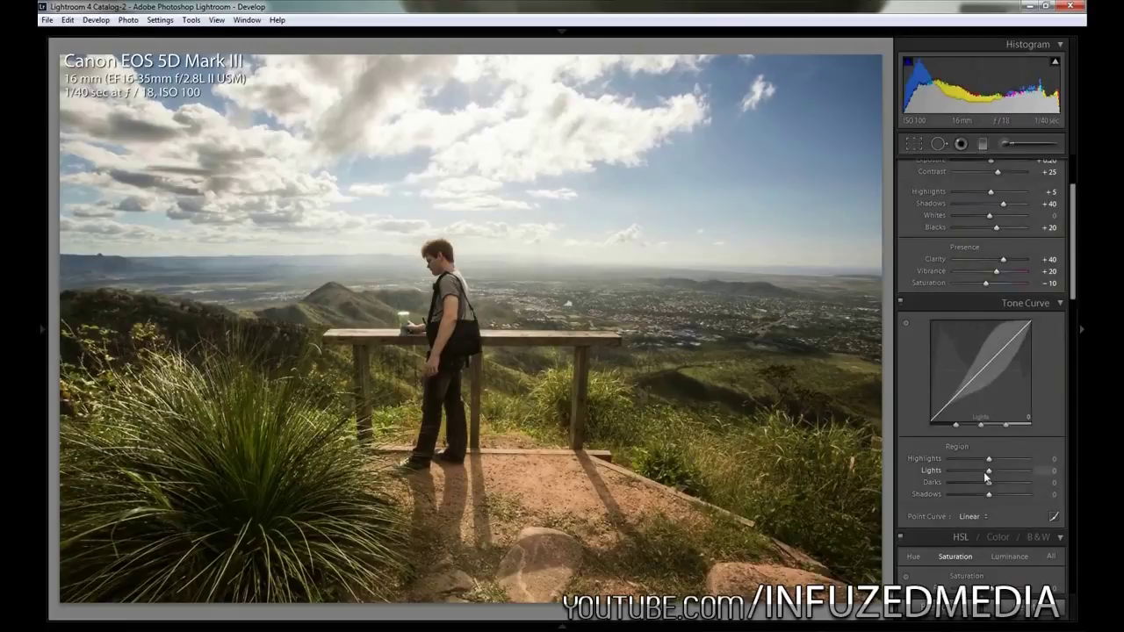
left_click_drag(988, 472, 991, 494)
scroll(988, 494, "down", 5)
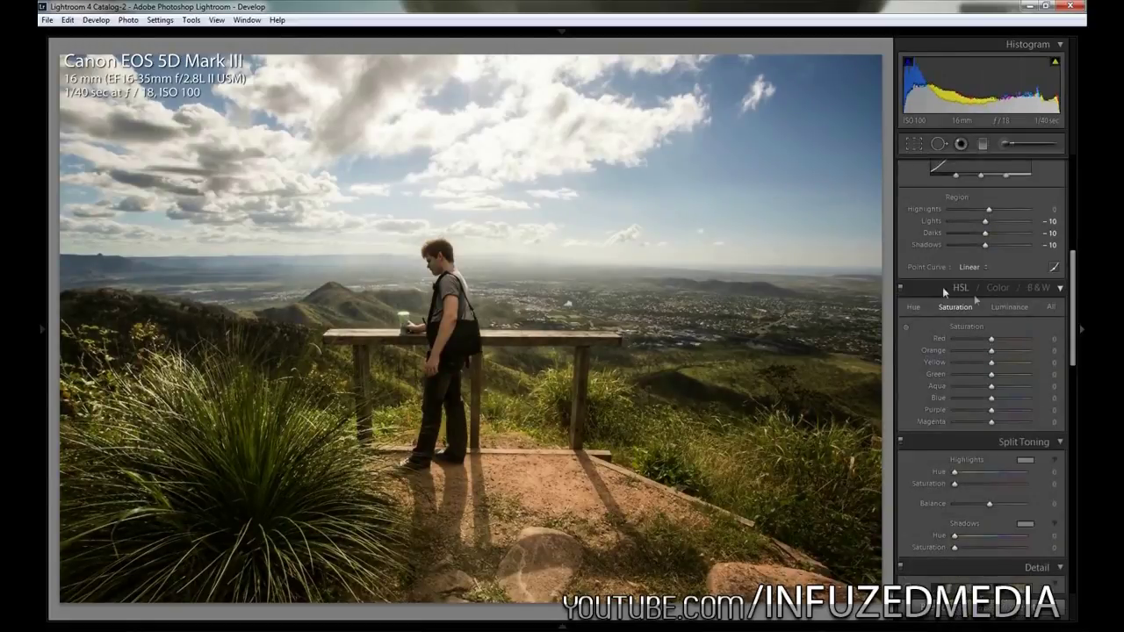
- Apply split toning with Highlights at hue 45 and saturation 50, and Shadows at hue 211 and saturation 20
scroll(991, 310, "up", 2)
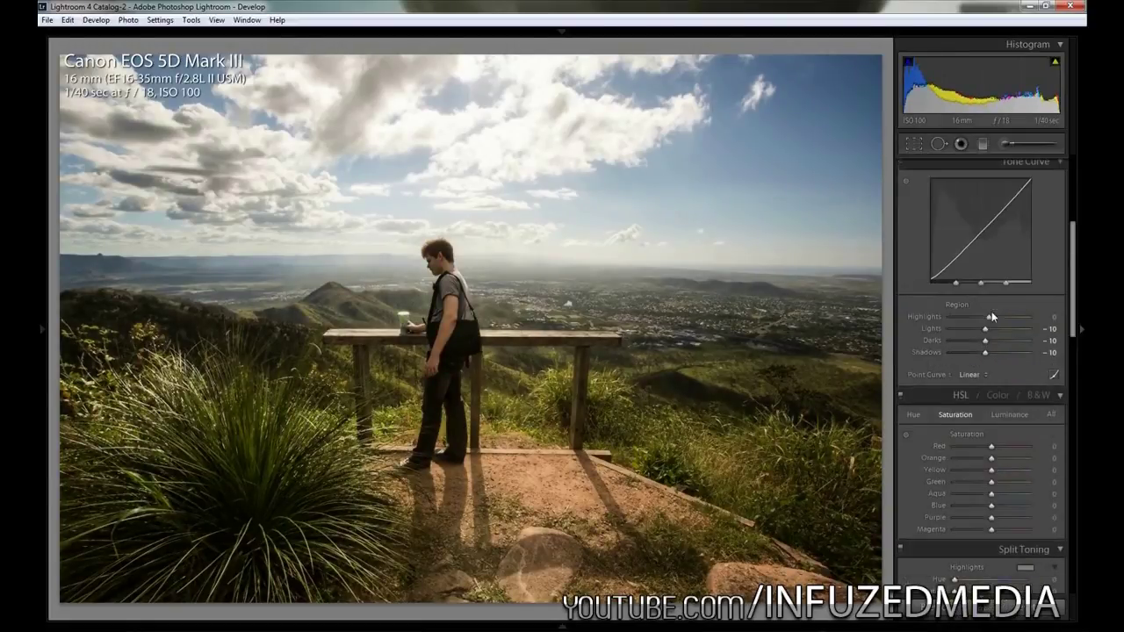
scroll(992, 311, "down", 6)
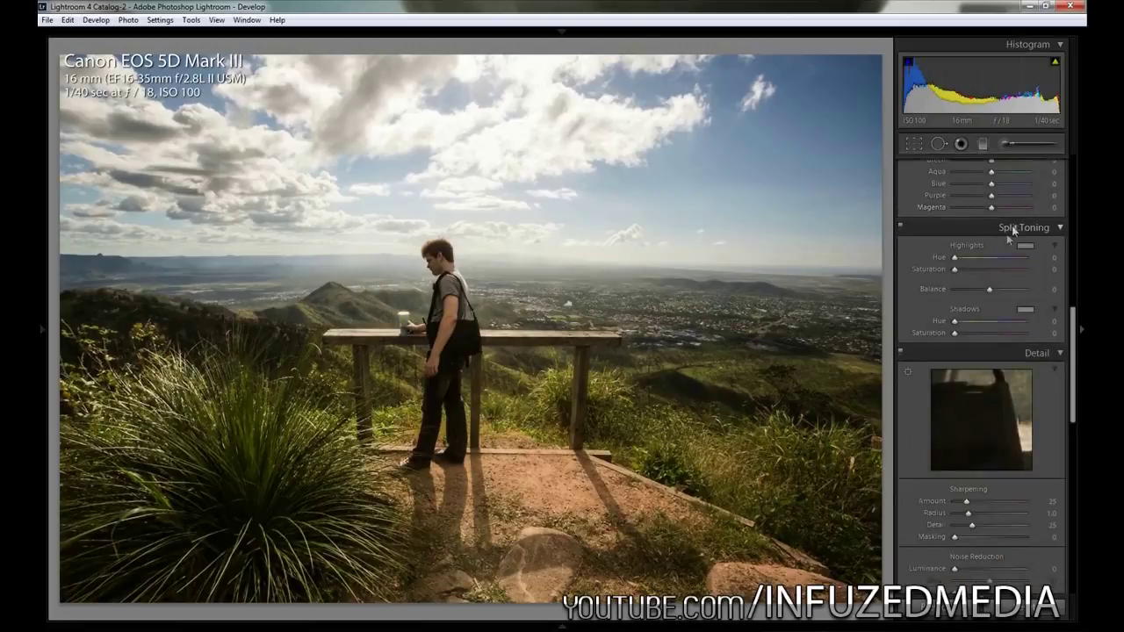
left_click_drag(955, 261, 962, 262)
left_click_drag(955, 268, 982, 270)
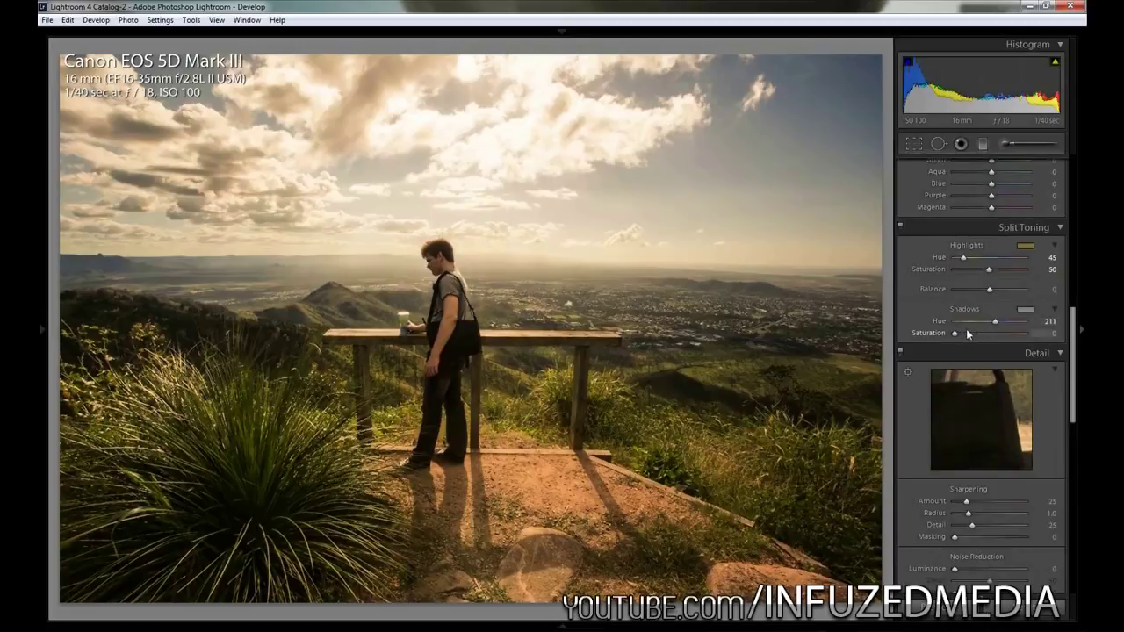
scroll(956, 332, "up", 3)
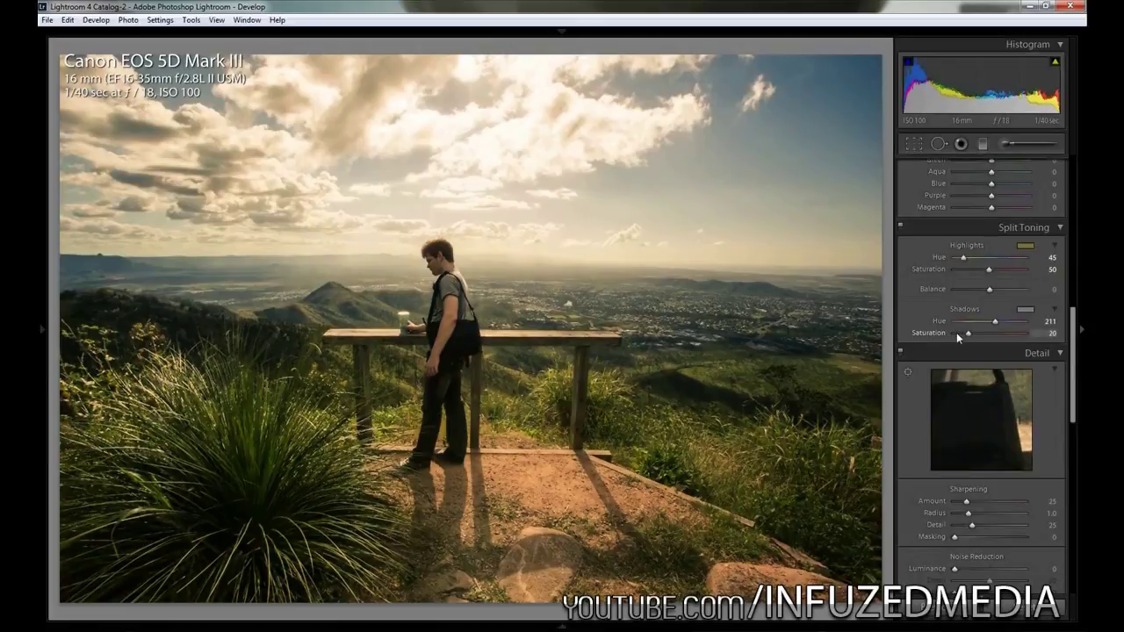
scroll(956, 333, "up", 1)
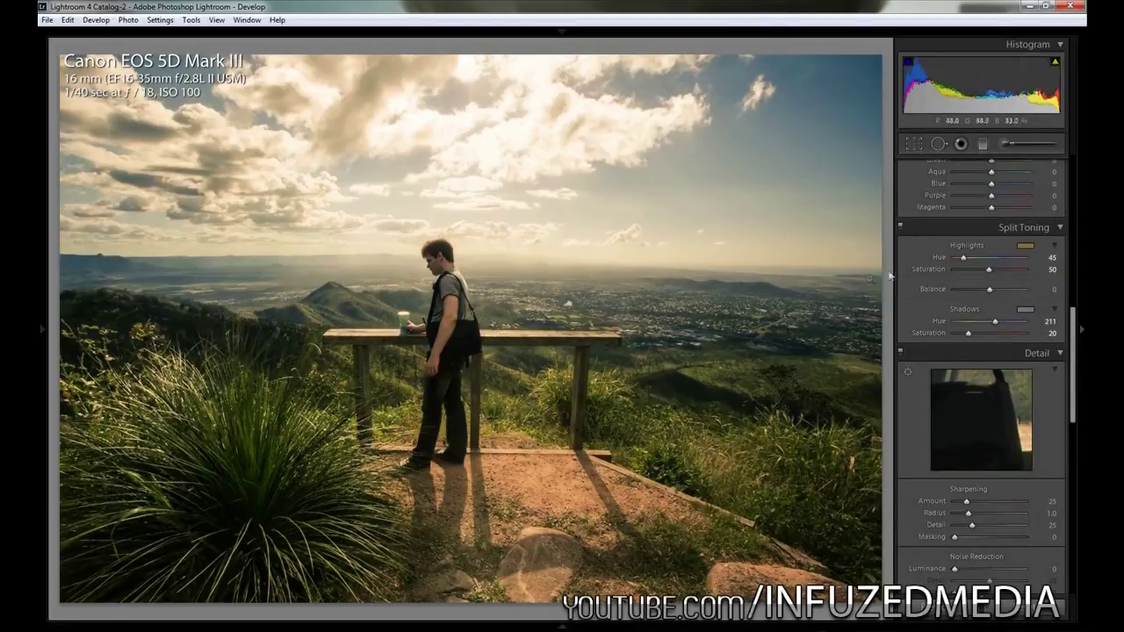
- Switch the split toning off and on several times to compare the photo with and without it
left_click(900, 226)
left_click(900, 226)
left_click(900, 226)
left_click(900, 227)
left_click(900, 227)
left_click(900, 227)
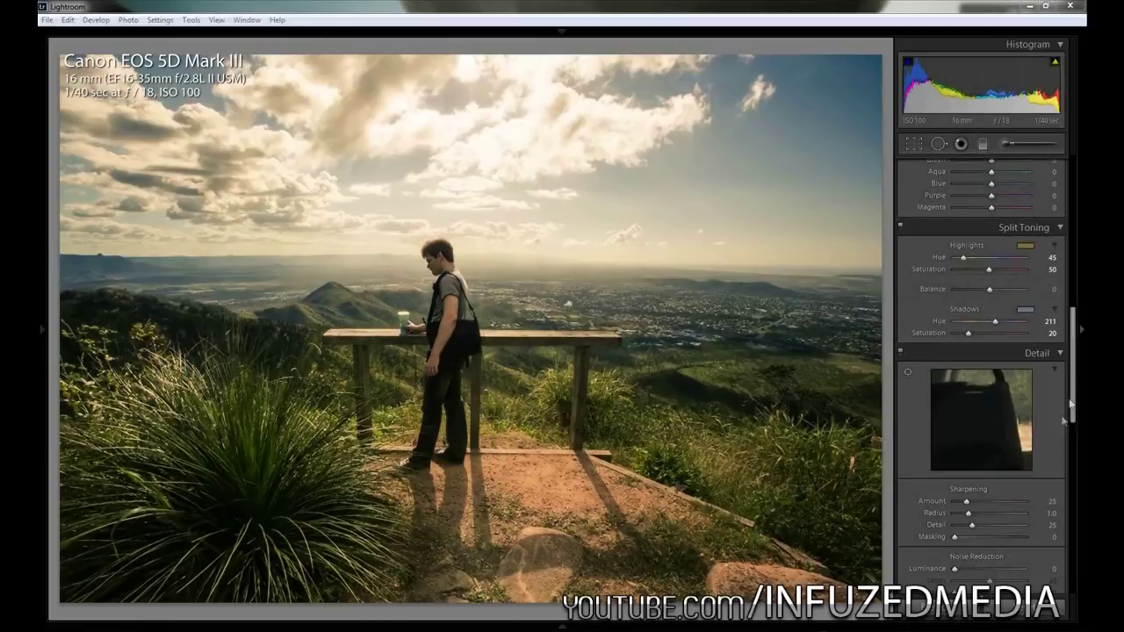
- Raise the sharpening Amount to 43 and the sharpening Detail to 35
scroll(1073, 402, "down", 2)
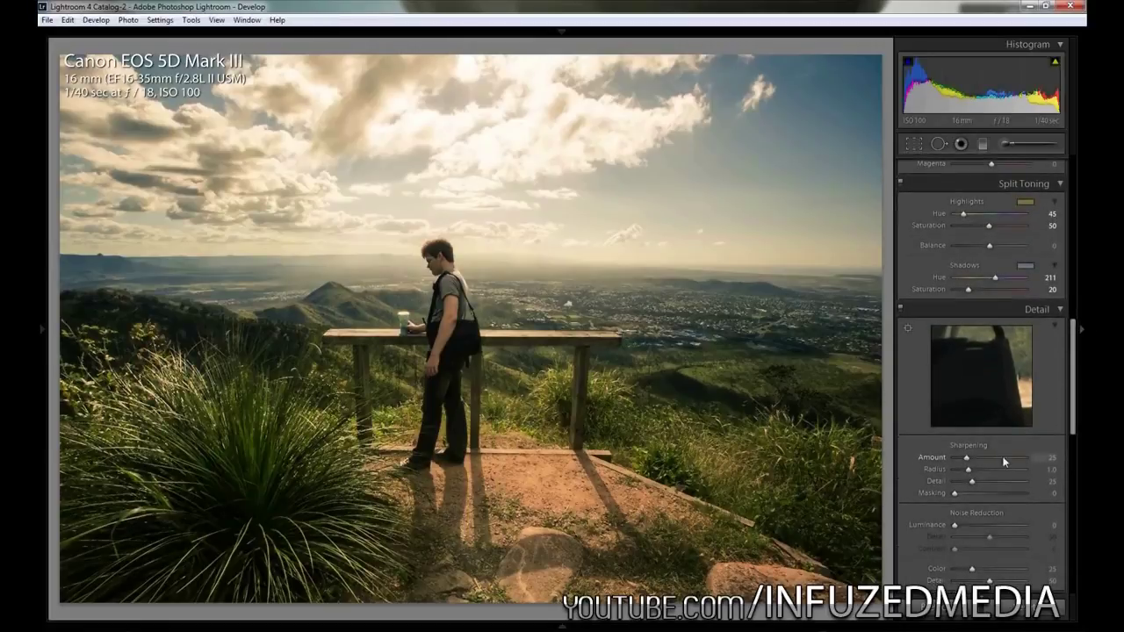
left_click_drag(966, 457, 971, 458)
left_click_drag(967, 472, 969, 474)
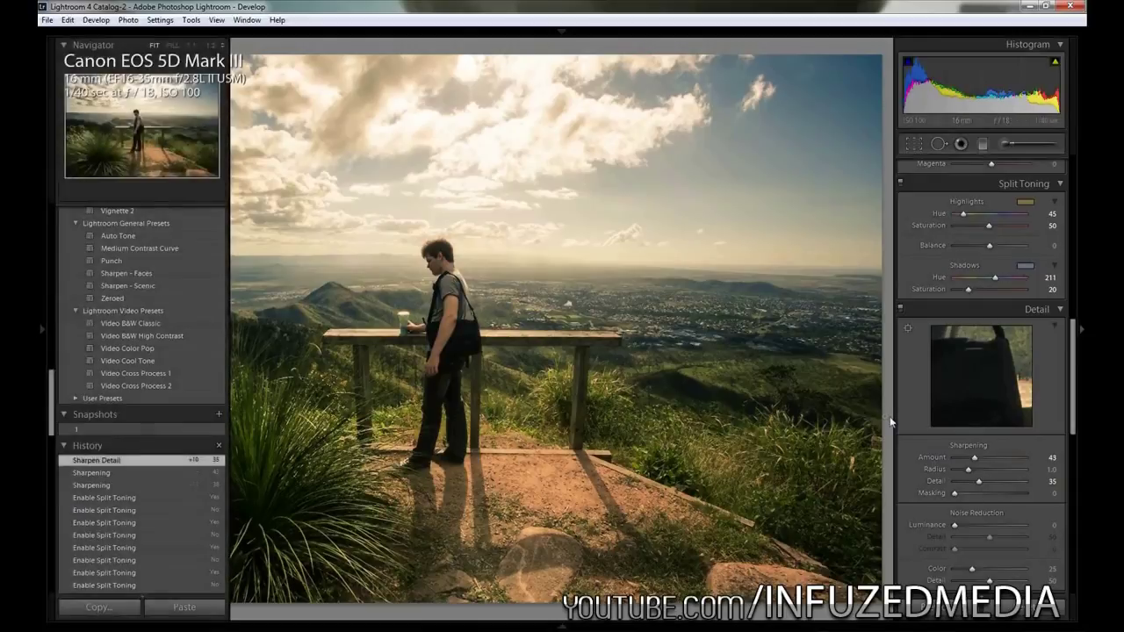
- Enable the lens profile corrections and the removal of chromatic aberration
scroll(1055, 341, "down", 5)
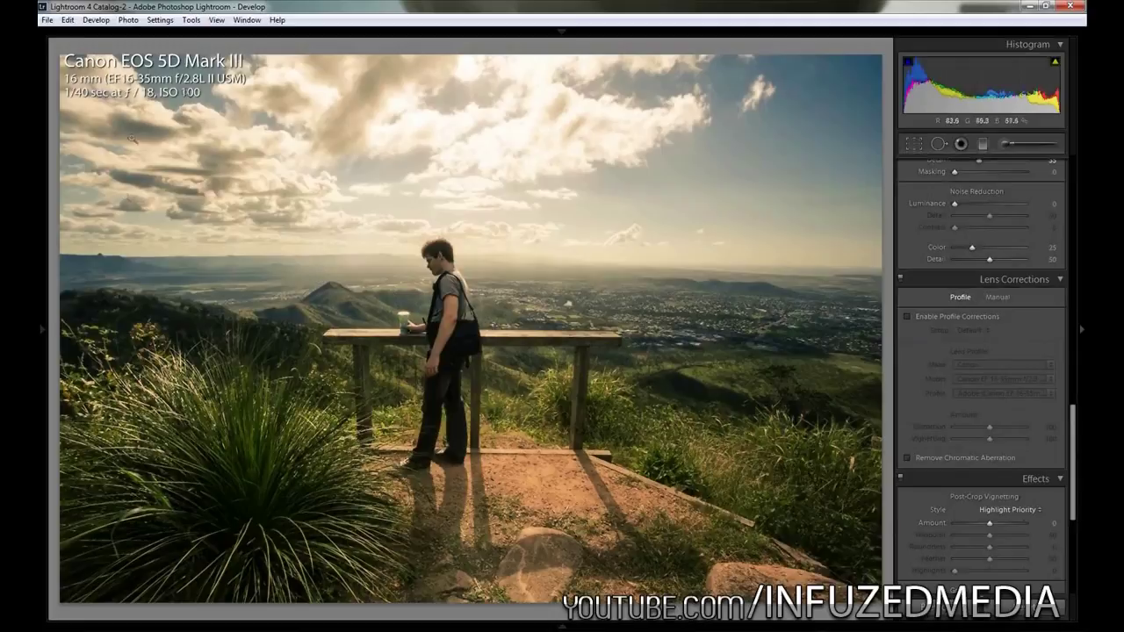
left_click(908, 316)
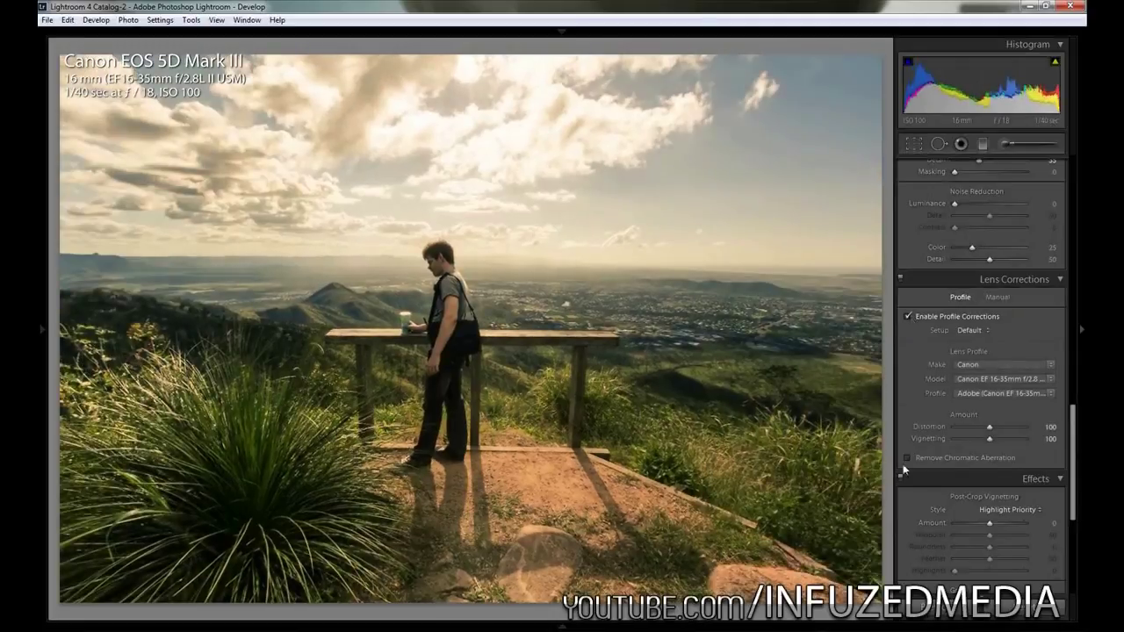
left_click(909, 457)
- Try other vignetting amounts in the lens profile correction and undo the change
left_click_drag(990, 439, 998, 442)
left_click_drag(988, 439, 920, 444)
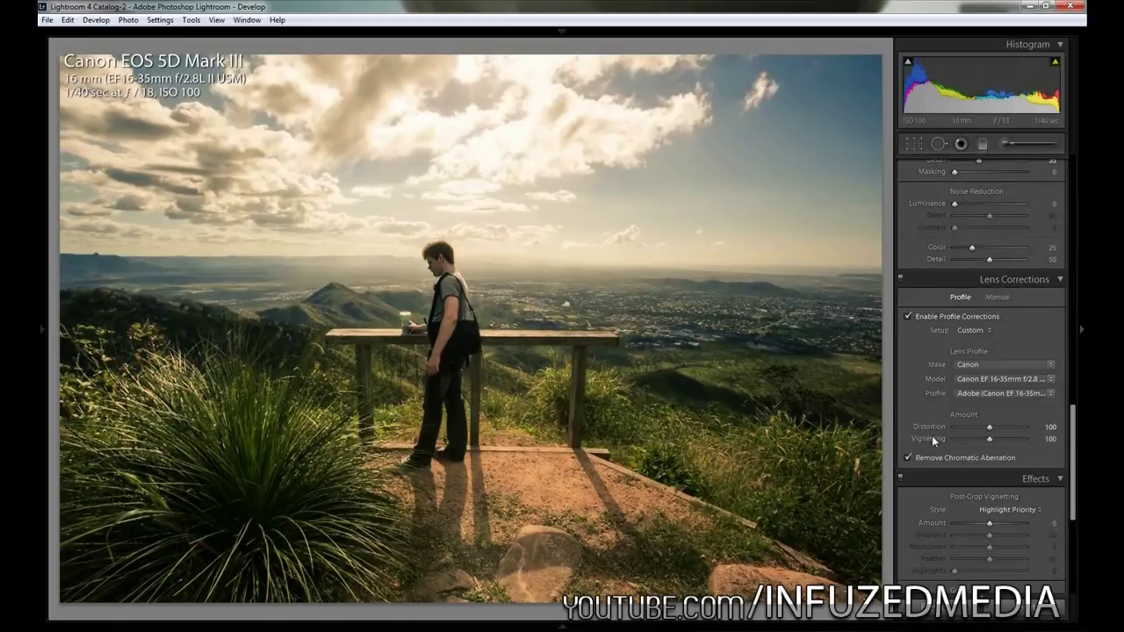
key("ctrl+z")
- Add a graduated filter over the sky ending near the horizon, with Contrast 33, Clarity 15 and Saturation 28
scroll(994, 426, "up", 5)
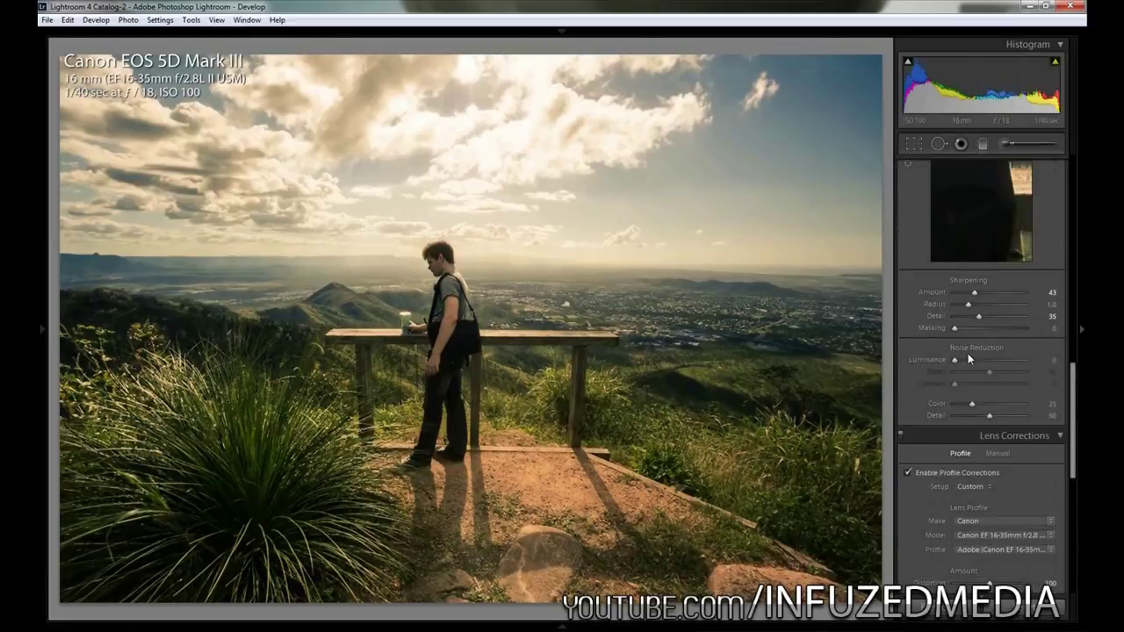
scroll(968, 359, "up", 10)
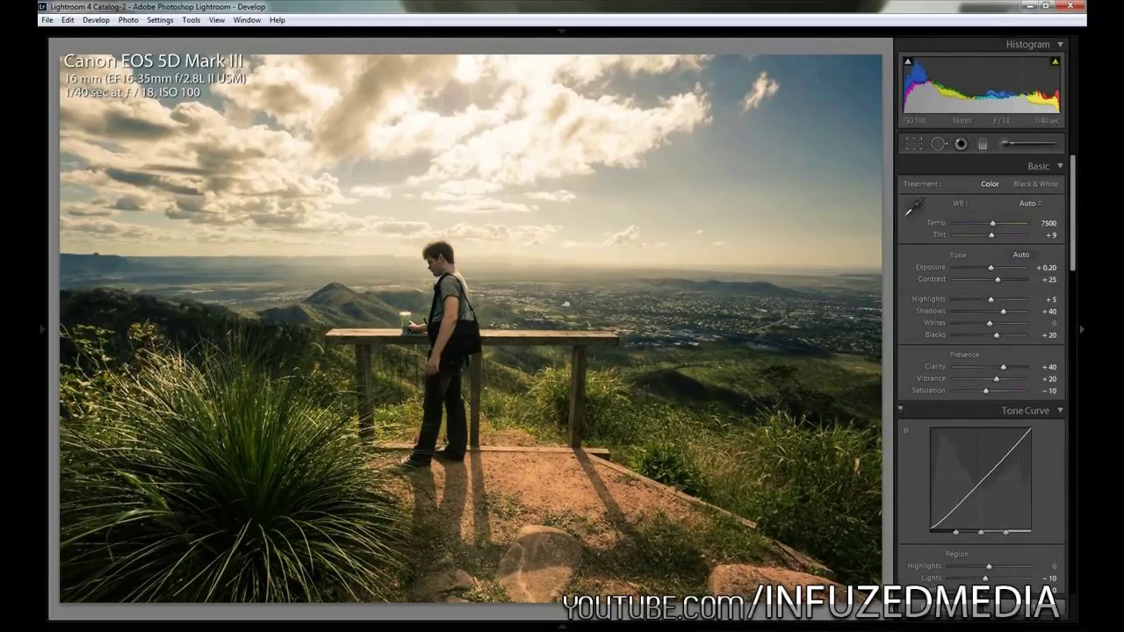
left_click(983, 145)
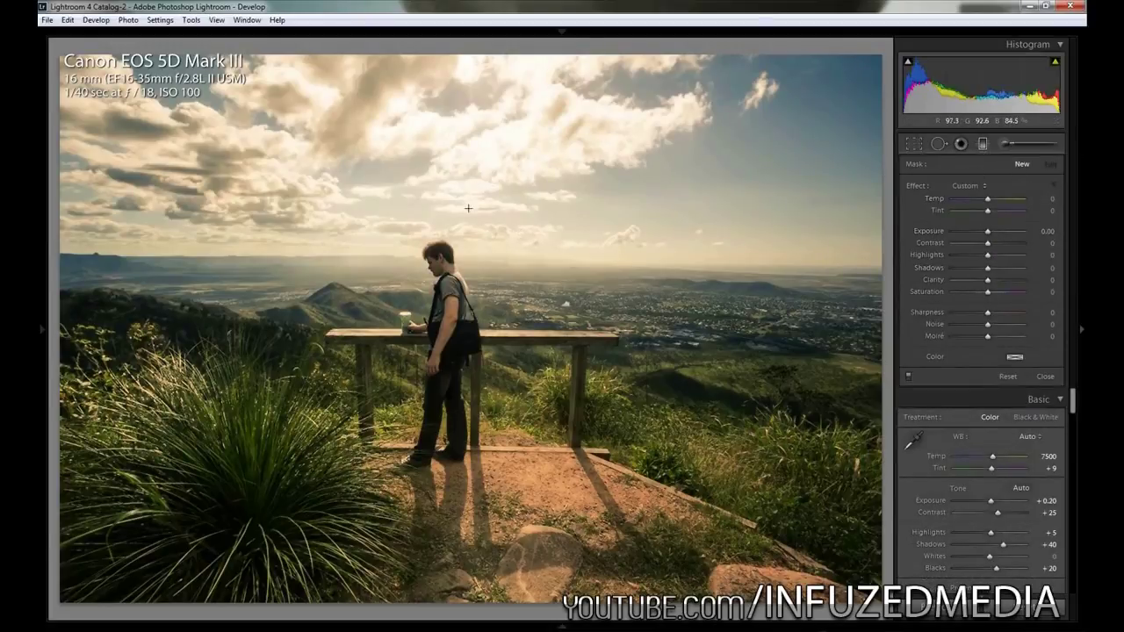
left_click_drag(468, 208, 471, 256)
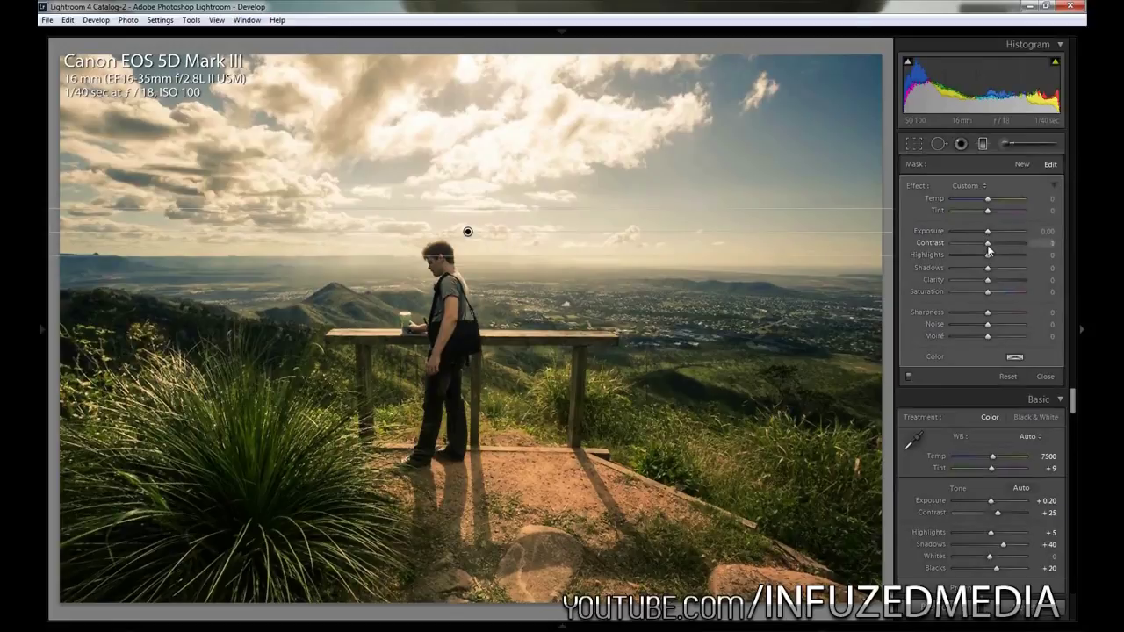
left_click_drag(990, 251, 999, 297)
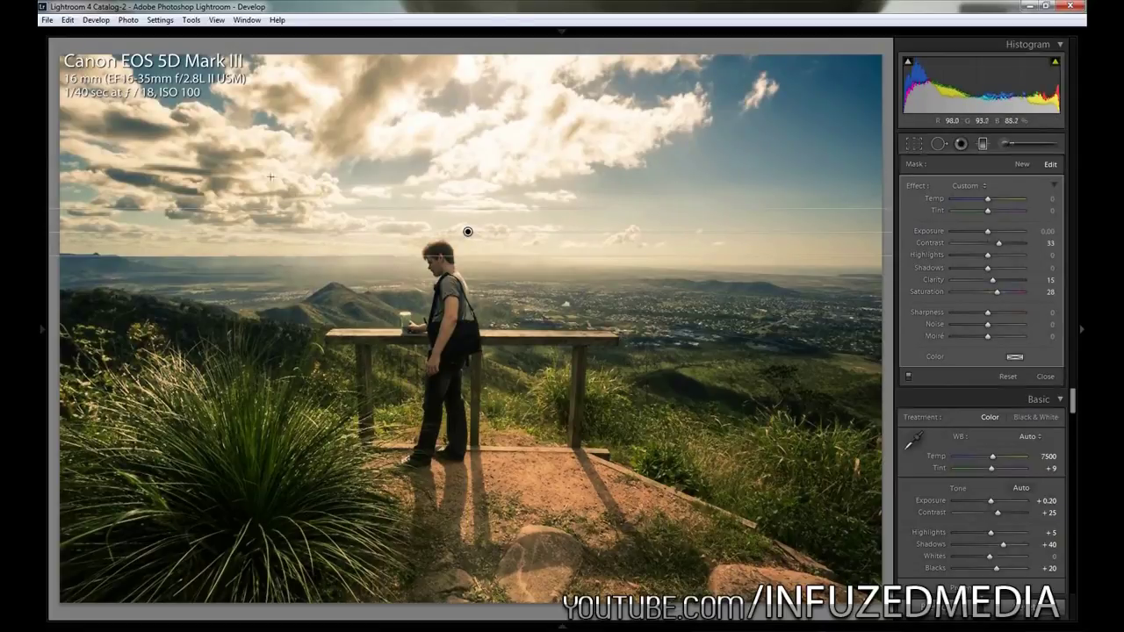
- Set the graduated filter's Temp to -11, Exposure to -0.40, Highlights to -1 and Shadows to 32, and widen and reposition its transition at the horizon
left_click_drag(986, 201, 986, 201)
left_click_drag(988, 233, 988, 234)
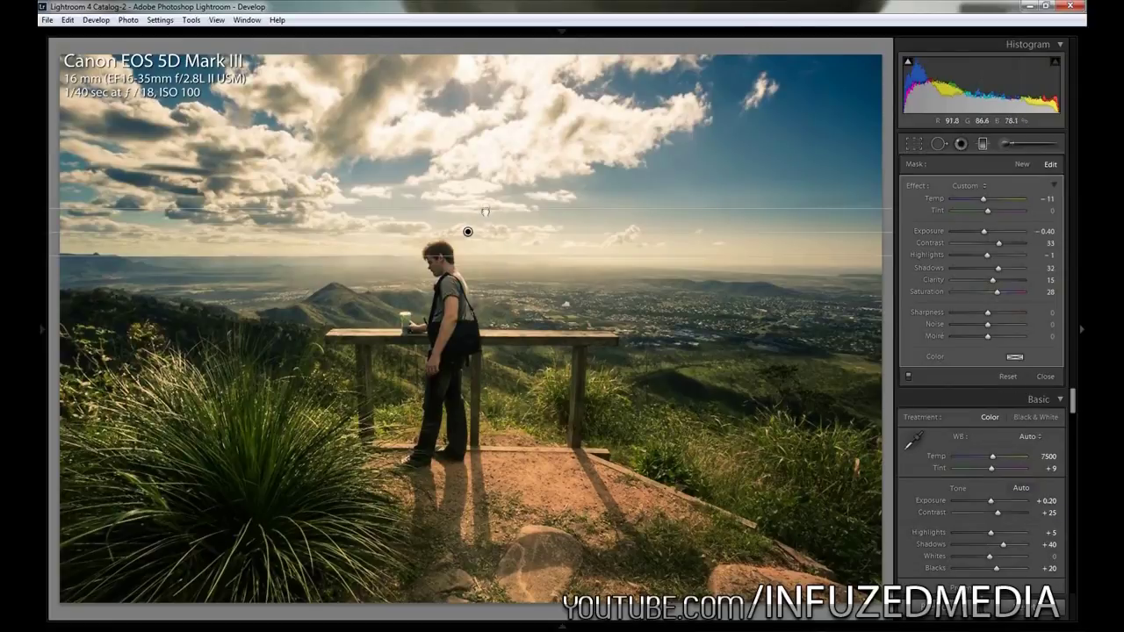
left_click_drag(487, 192, 487, 169)
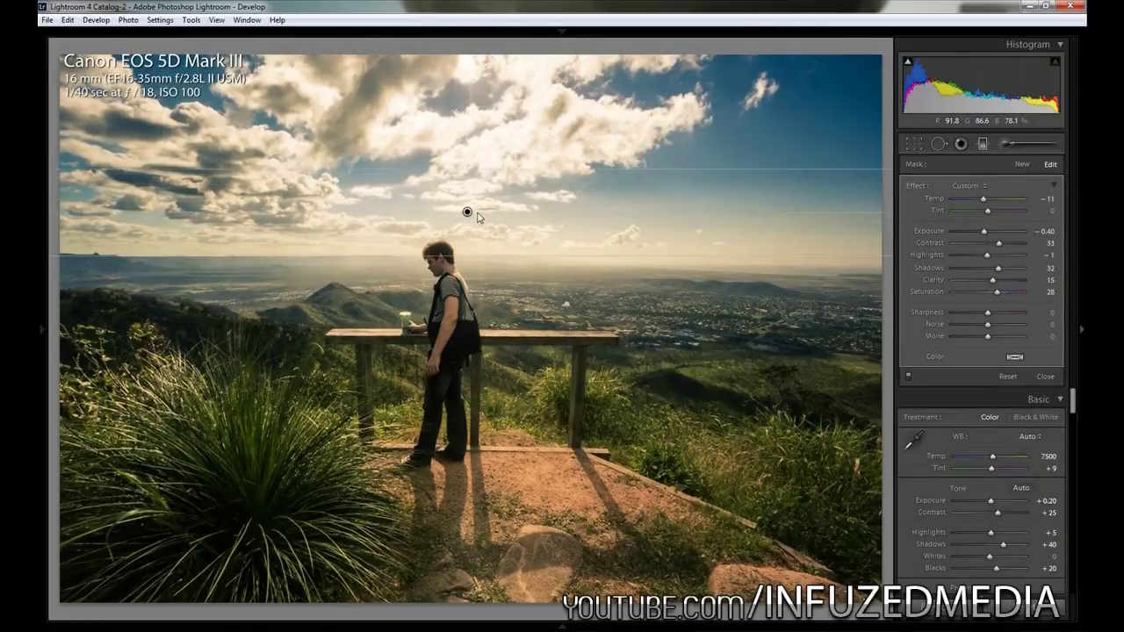
left_click_drag(467, 211, 468, 232)
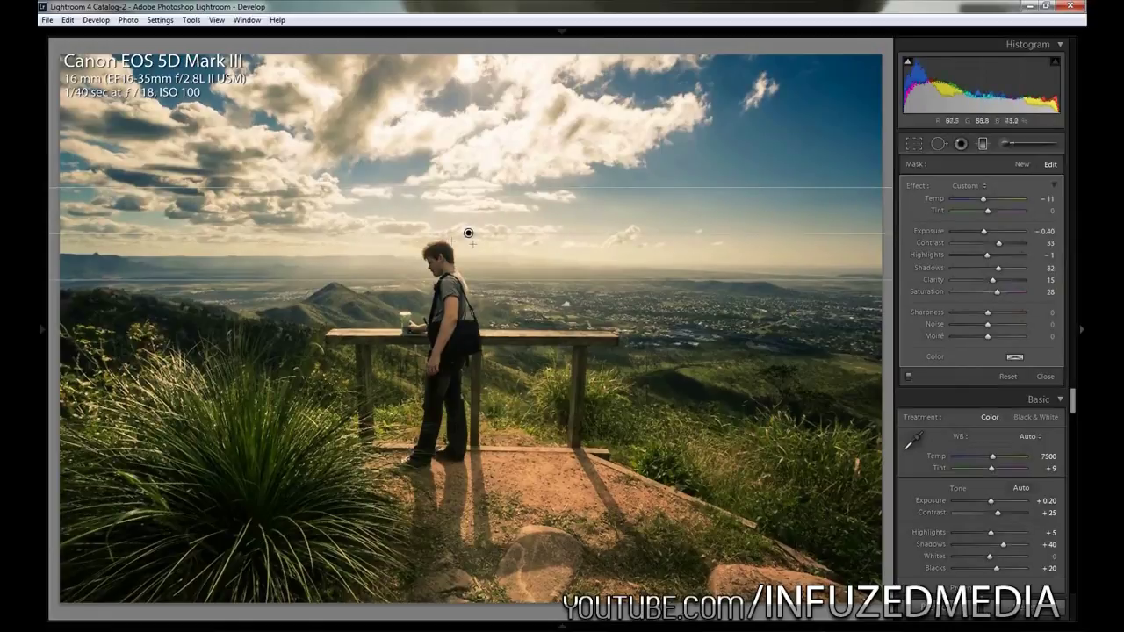
- Delete the graduated filter to compare the sky without it, restore it and close the filter tool
key("Delete")
key("ctrl+z")
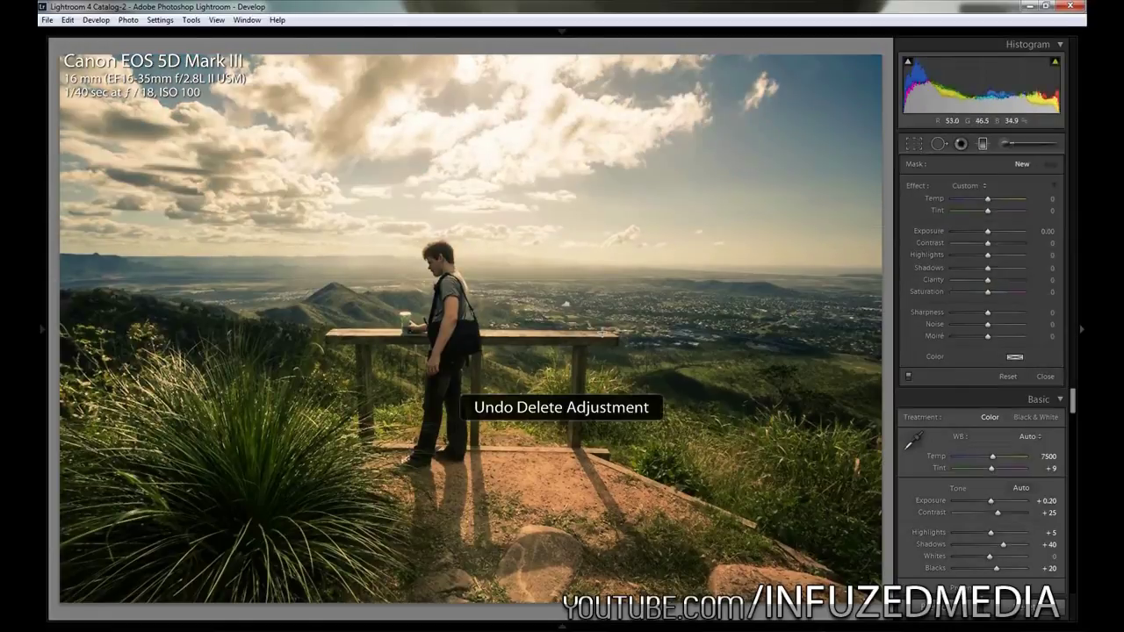
left_click(983, 144)
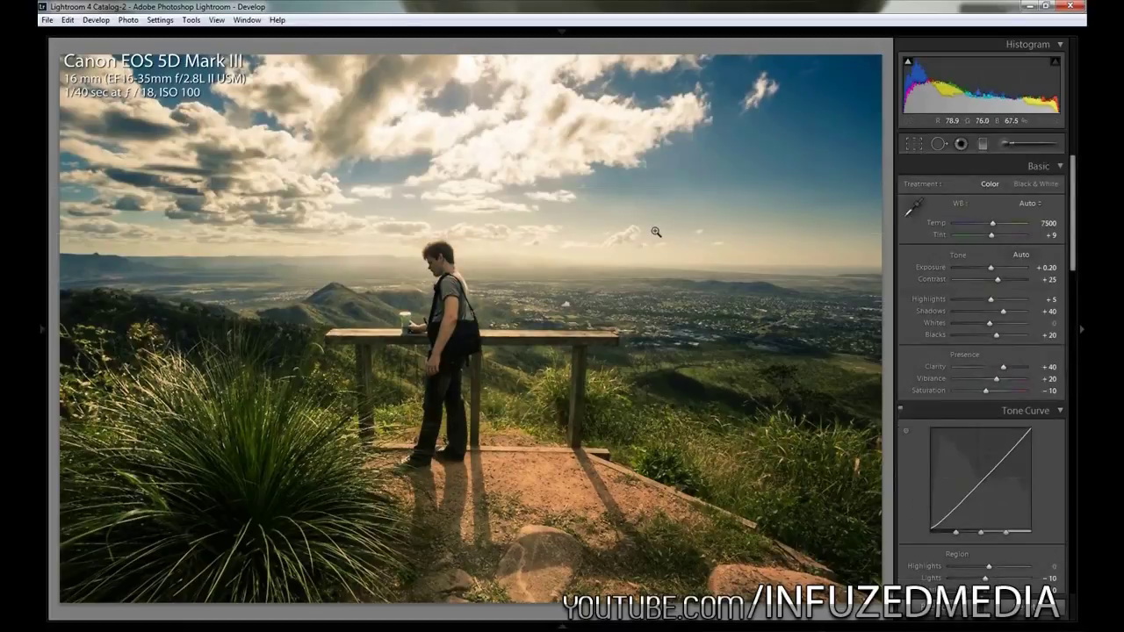
- Compare the edited photo with the version saved in snapshot 1
left_click(39, 306)
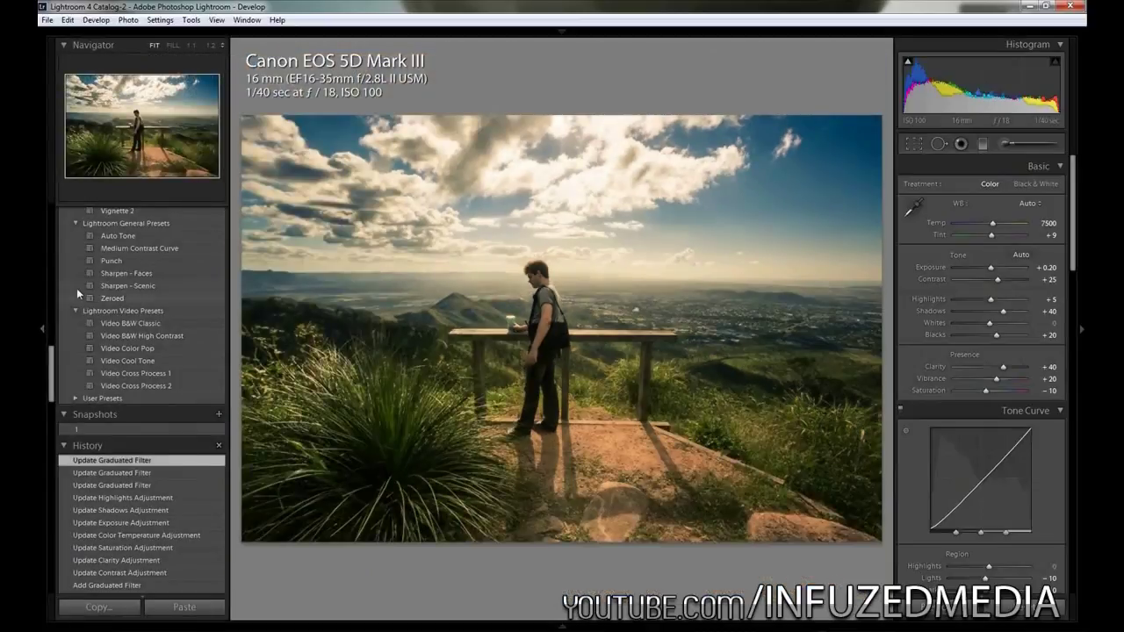
left_click(83, 430)
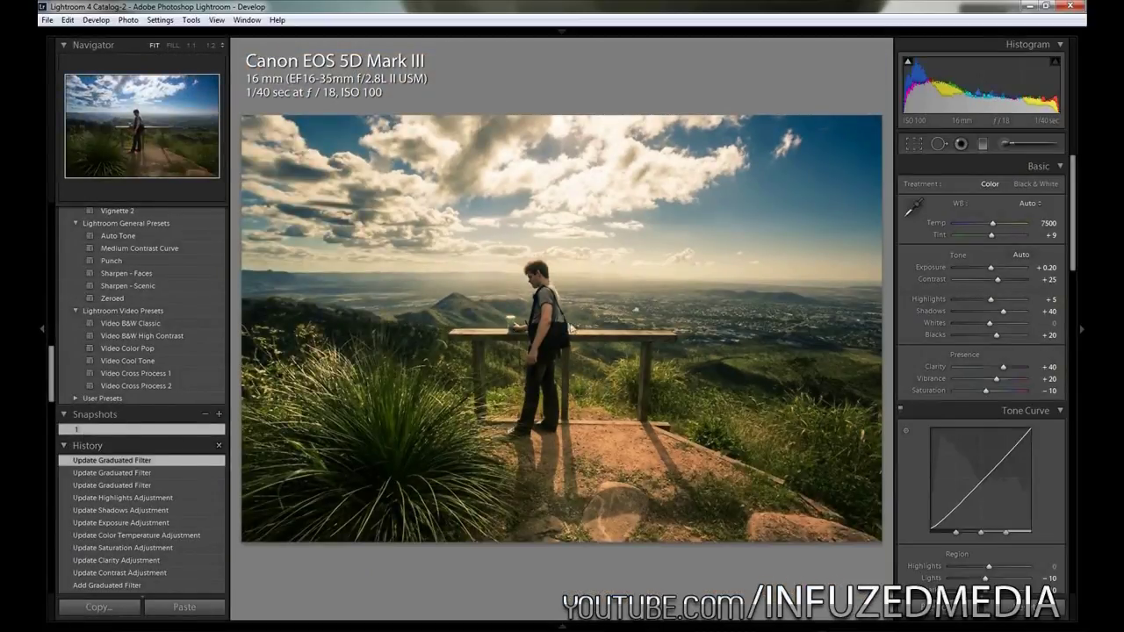